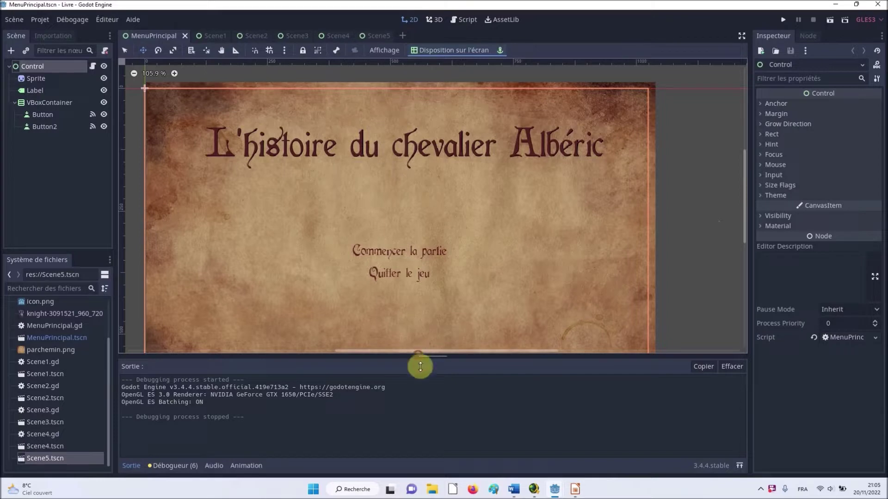
# - Step through the Scene1 to Scene5 tabs and back again, ending on Scene1
pyautogui.click(214, 36)
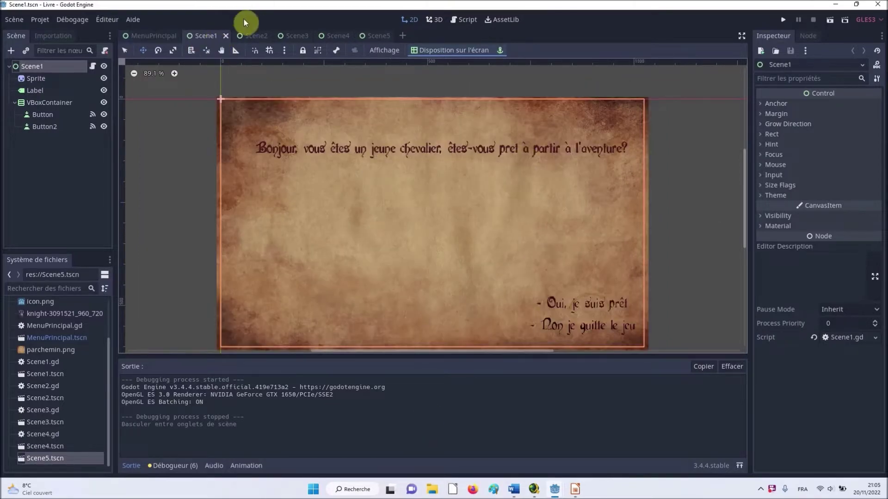
pyautogui.click(250, 34)
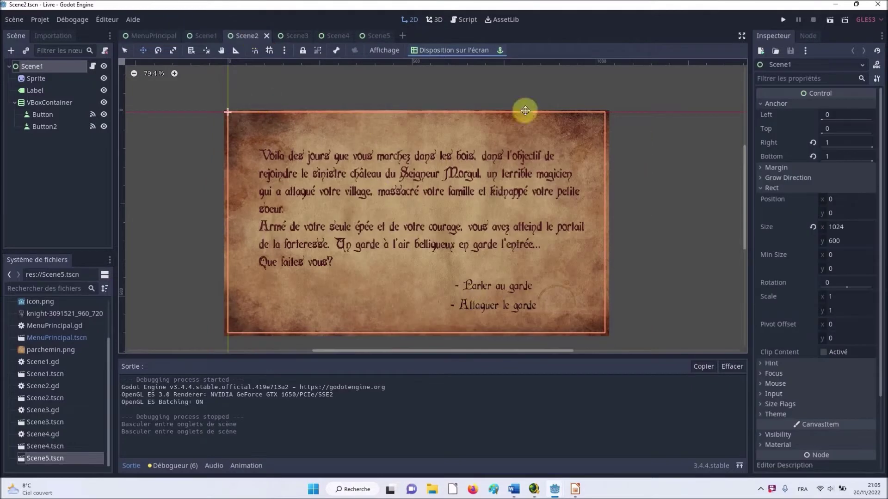
pyautogui.click(299, 36)
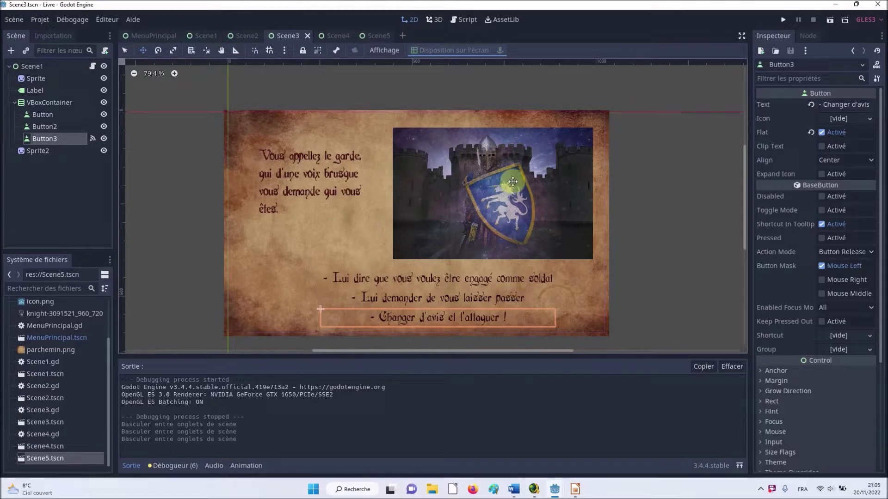
pyautogui.click(342, 37)
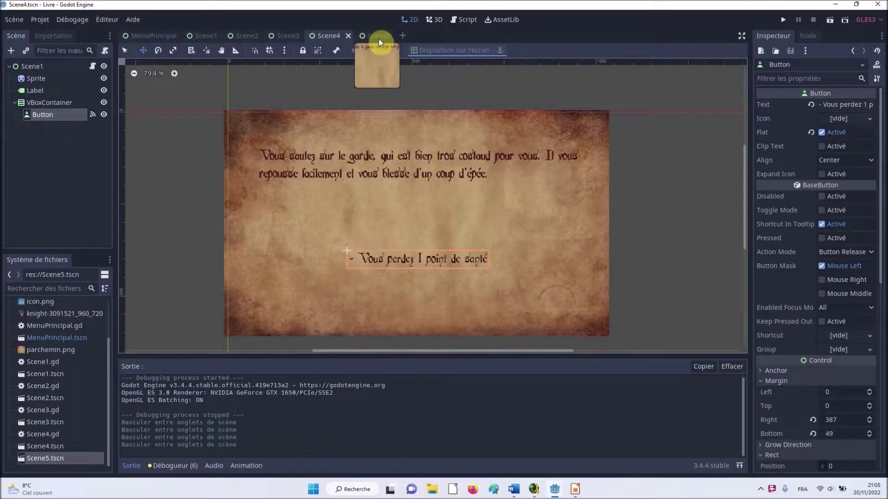
pyautogui.click(379, 39)
pyautogui.click(334, 33)
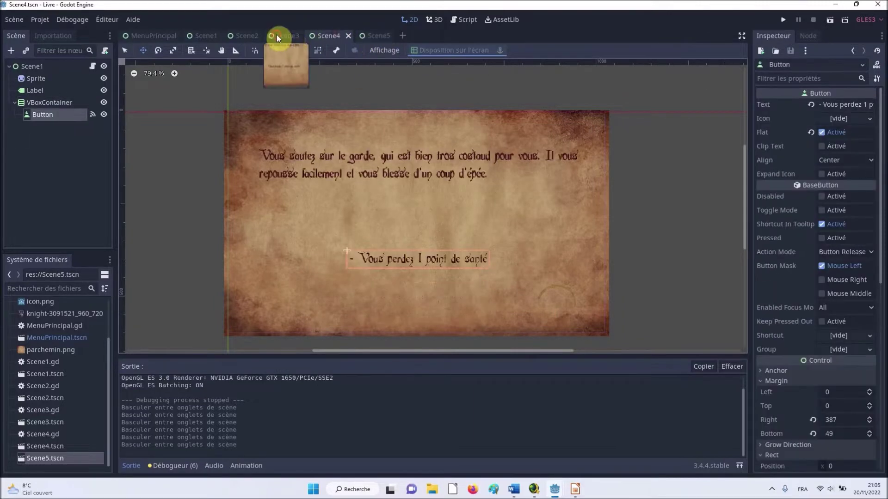
pyautogui.click(278, 35)
pyautogui.click(241, 36)
pyautogui.click(197, 37)
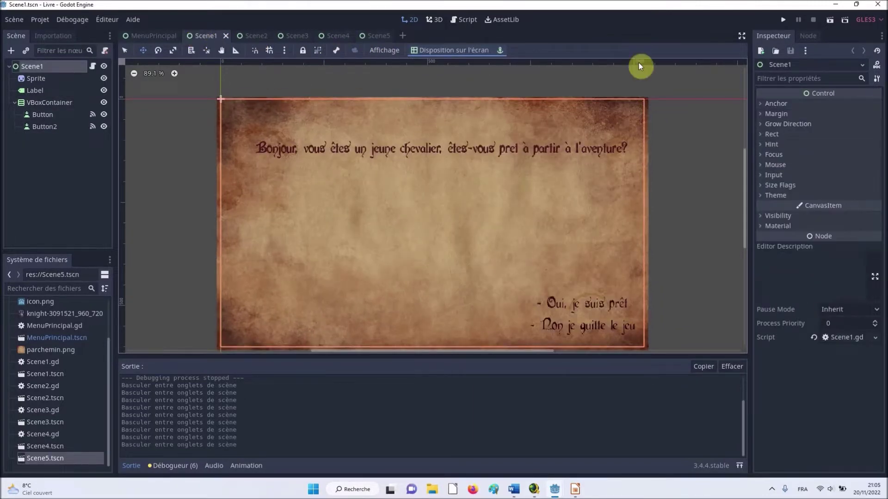
# - Run the game and choose Commencer la partie, Oui je suis prêt, Parler au garde, then attack
pyautogui.click(783, 21)
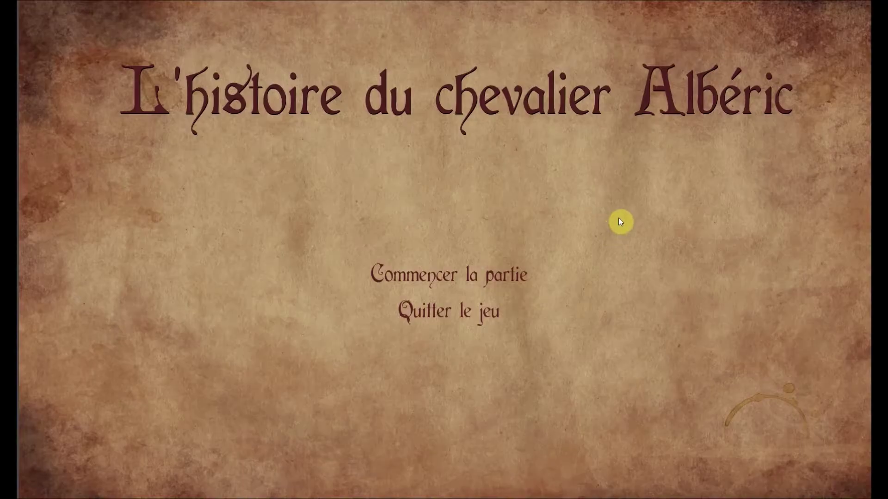
pyautogui.click(464, 273)
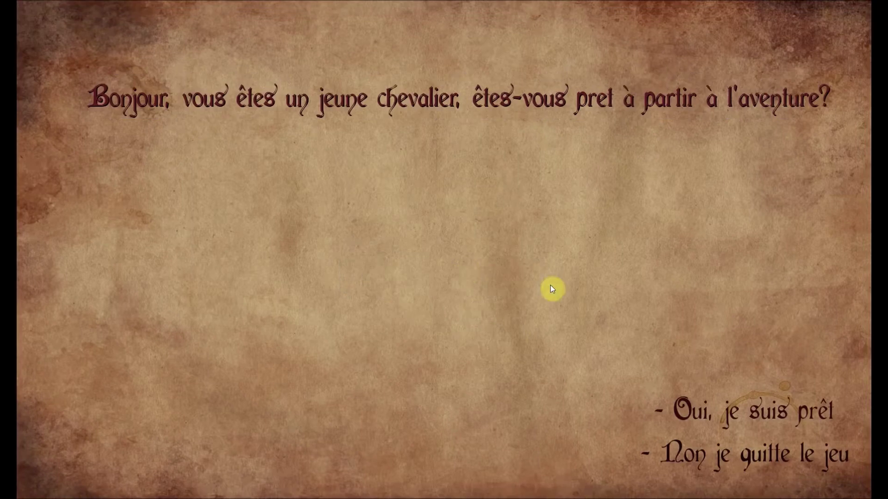
pyautogui.click(690, 408)
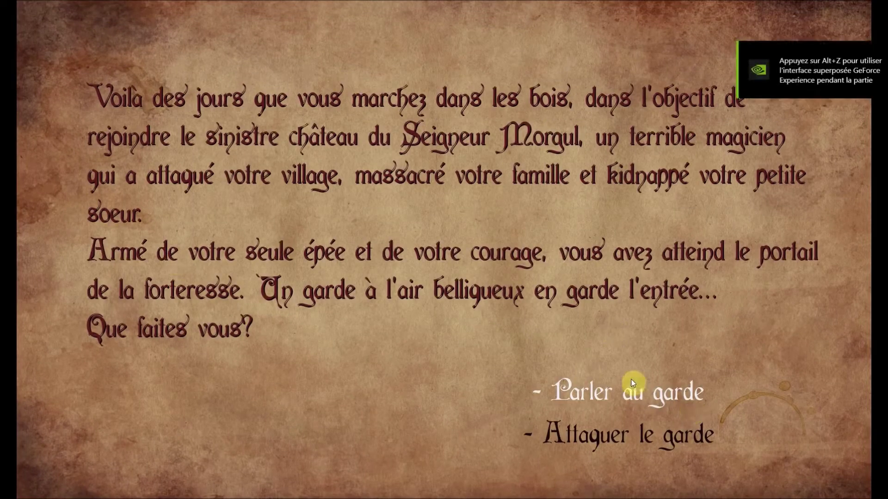
pyautogui.click(634, 396)
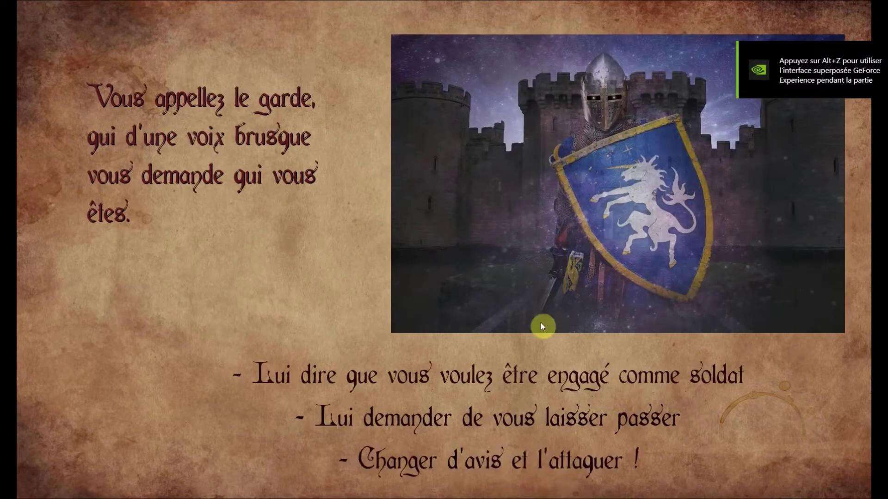
pyautogui.click(552, 467)
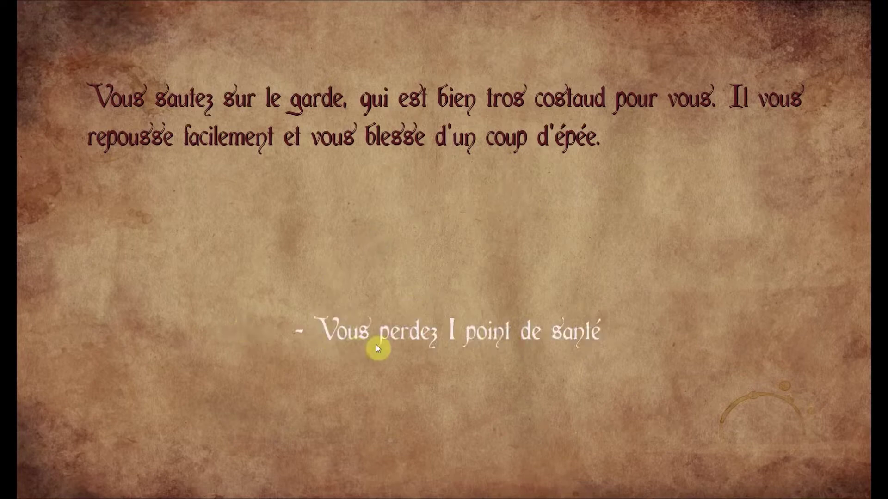
# - Take the only answer to reach the fleeing passage, then close the game with Alt+F4
pyautogui.click(401, 331)
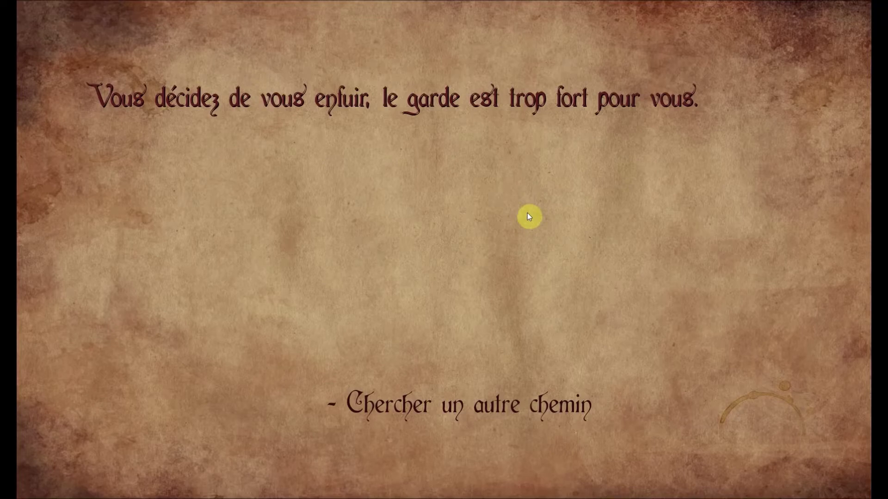
pyautogui.hotkey('alt', 'F4')
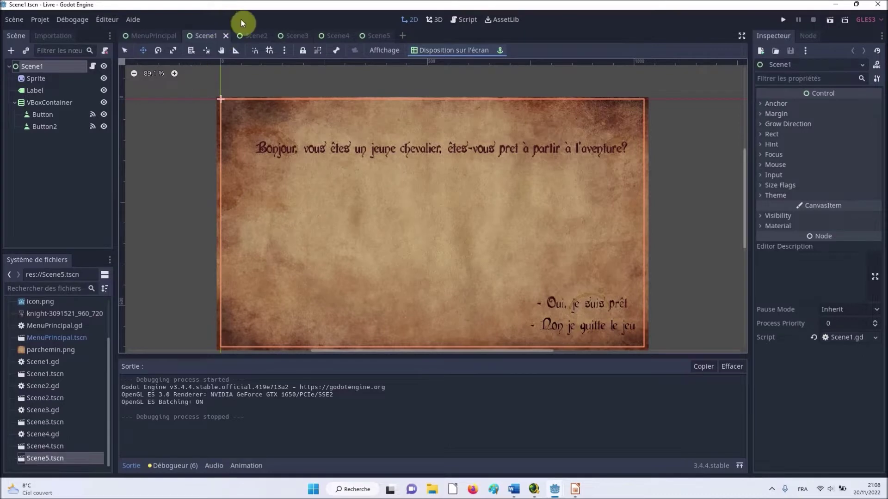
# - Switch to the MenuPrincipal scene and show its MenuPrincipal.gd script
pyautogui.click(247, 34)
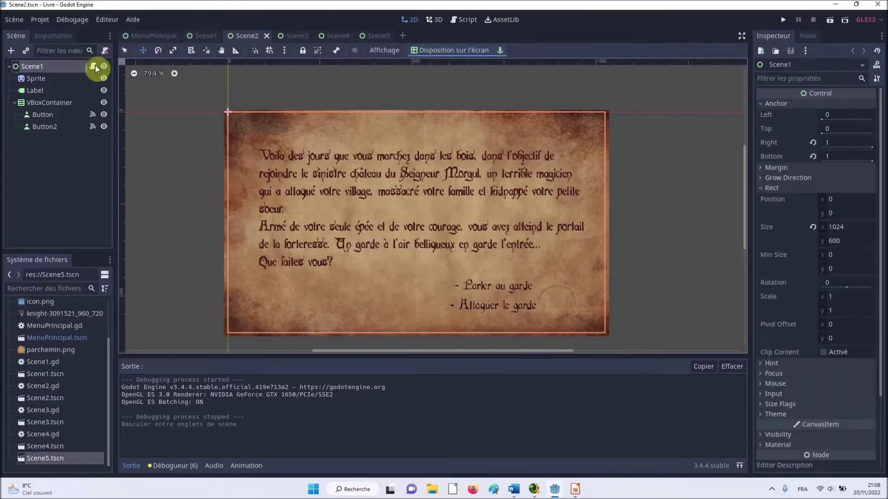
pyautogui.moveTo(292, 40)
pyautogui.click(169, 36)
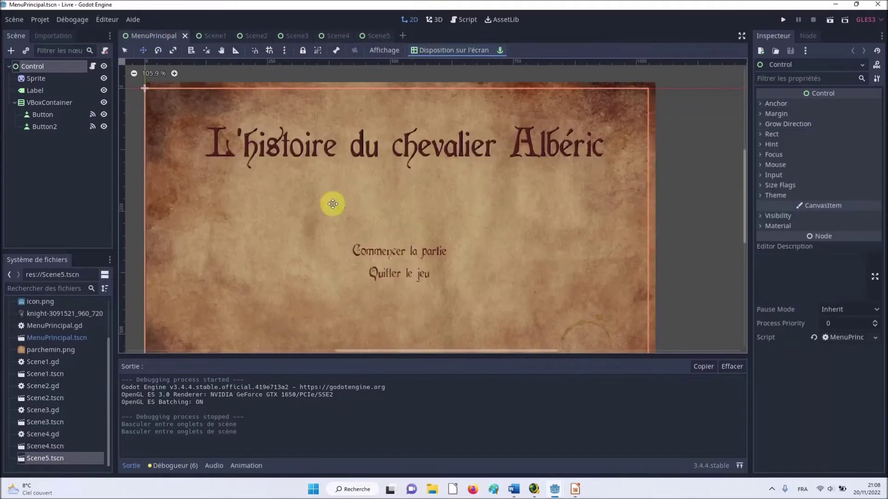
pyautogui.click(471, 22)
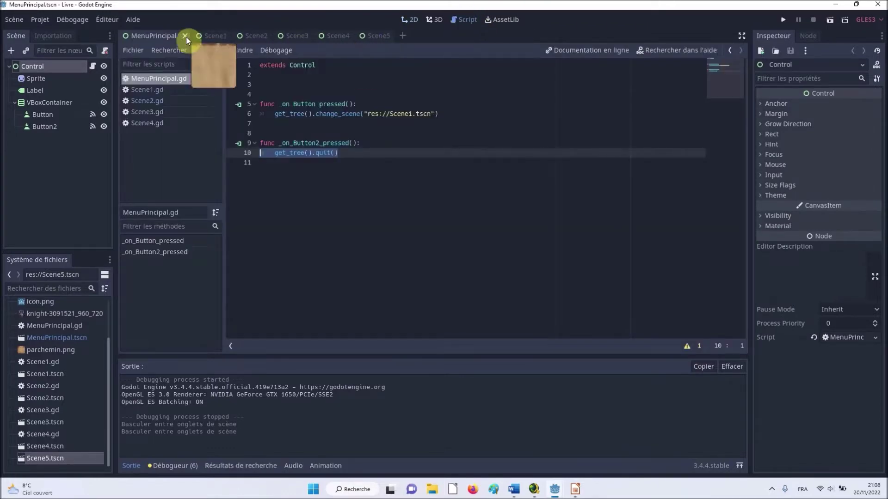
# - Create a new Node script named Manager.gd via Fichier > Nouveau script
pyautogui.click(142, 46)
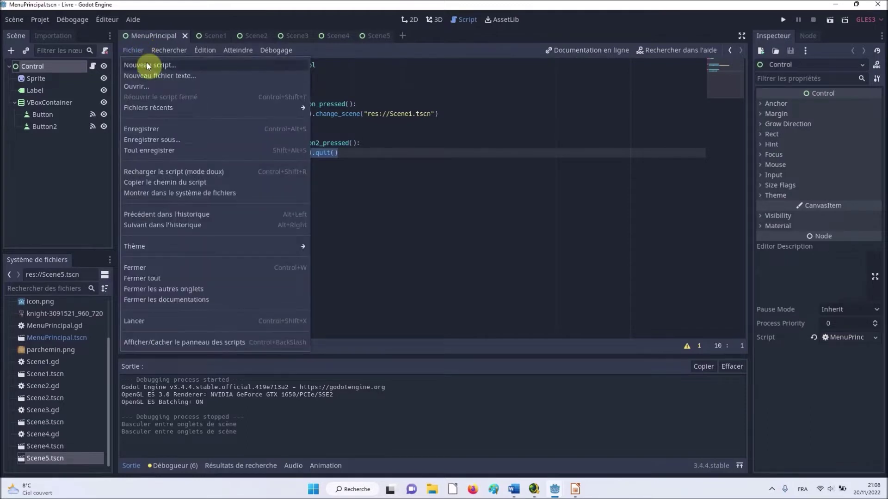
pyautogui.click(147, 65)
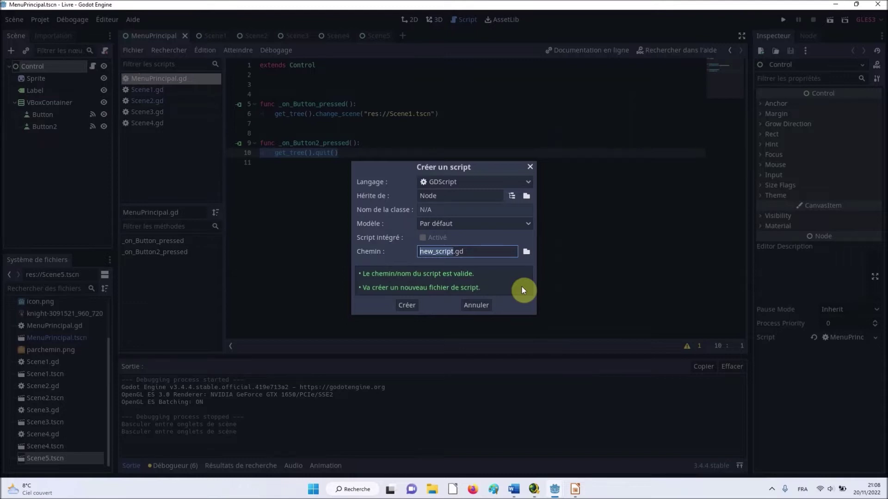
pyautogui.write('Man')
pyautogui.write('ager')
pyautogui.click(412, 304)
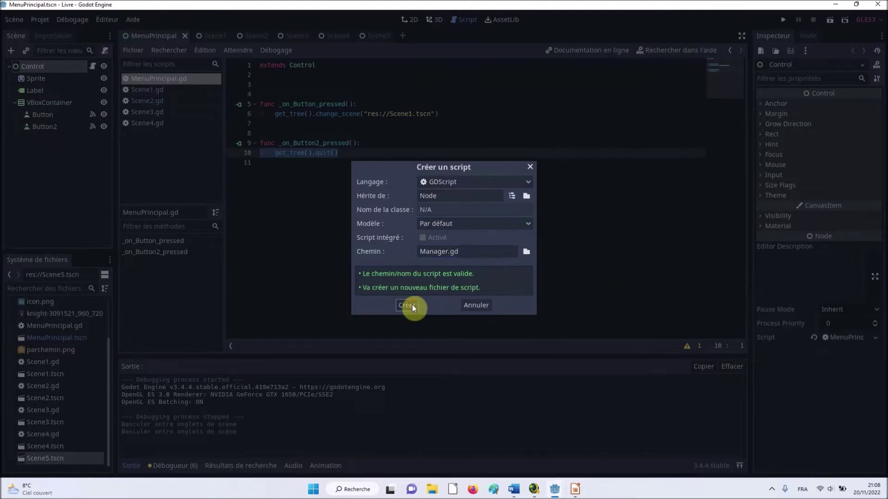
pyautogui.click(309, 224)
# - Delete the template code below 'extends Node' and type 'var PV = 3'
pyautogui.moveTo(310, 223); pyautogui.dragTo(253, 84)
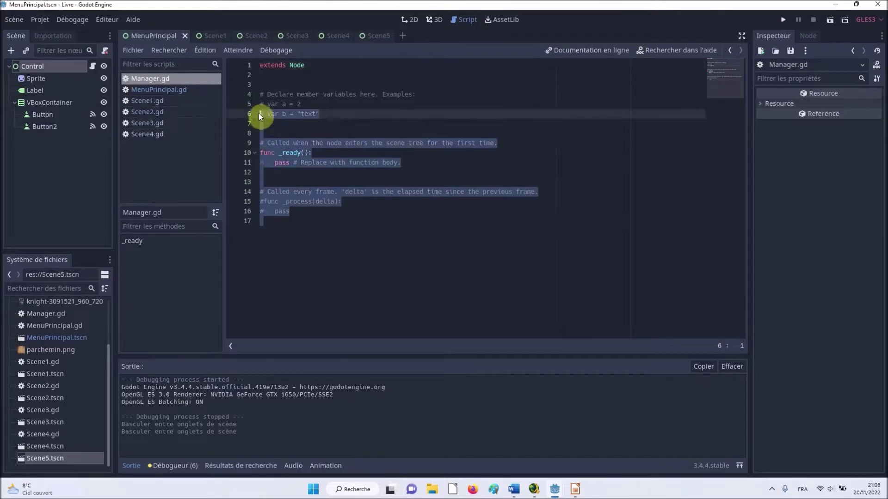
pyautogui.press('Delete')
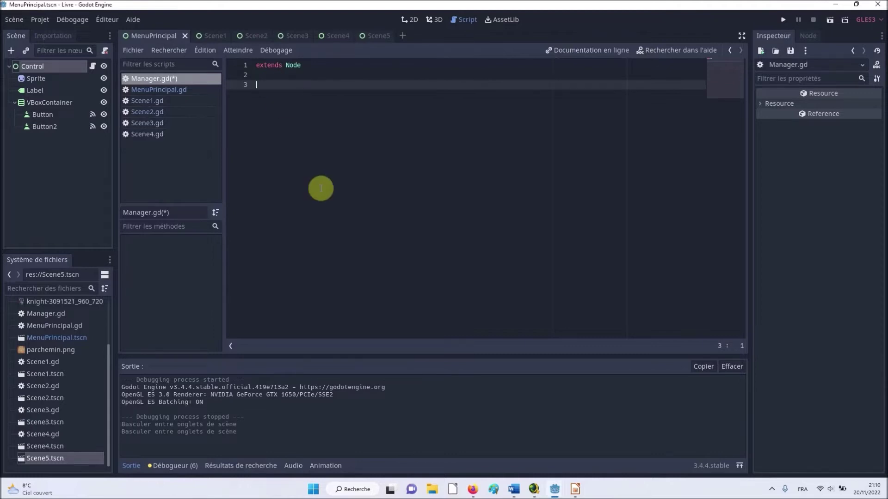
pyautogui.write('va')
pyautogui.write('r ')
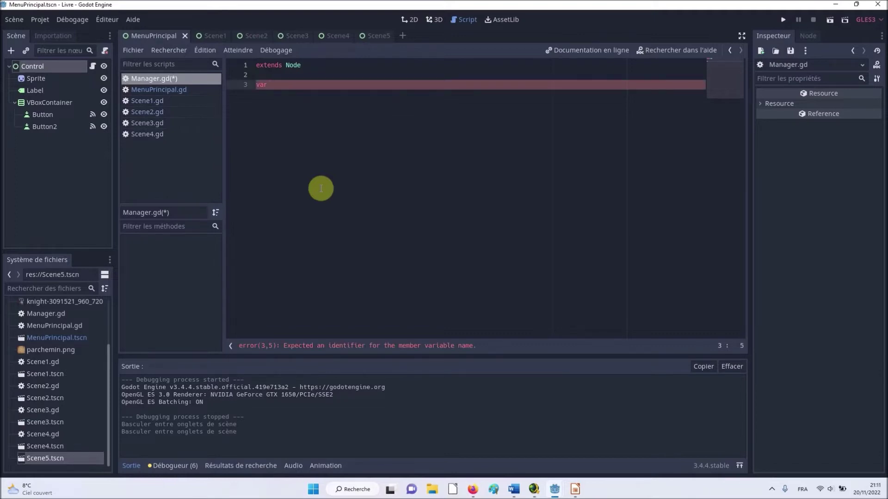
pyautogui.write('PV ')
pyautogui.write('= 3')
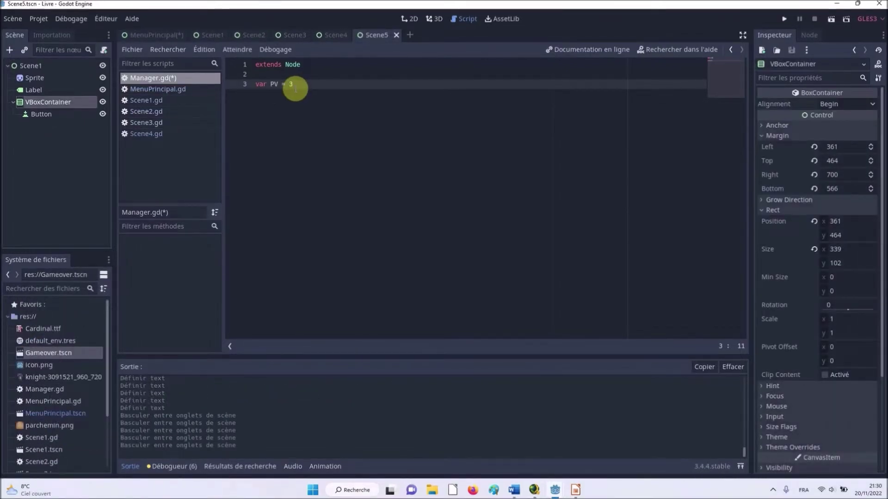
# - Add a 'func _process(delta):' header below the PV variable using autocomplete
pyautogui.press('Return')
pyautogui.press('Return')
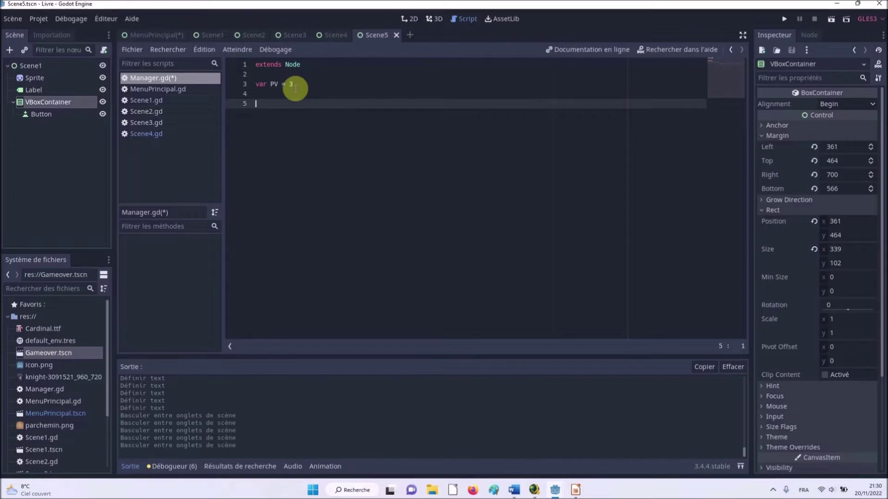
pyautogui.write('func')
pyautogui.write(' proc')
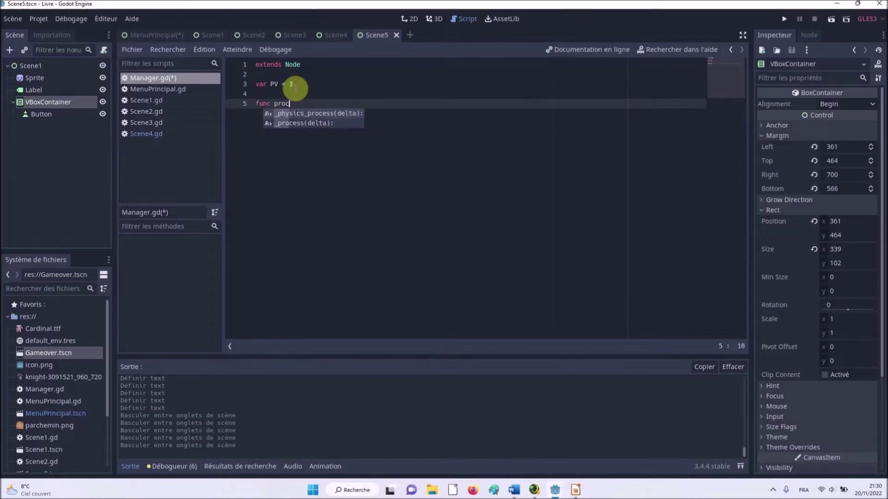
pyautogui.write('ee')
pyautogui.press('Escape')
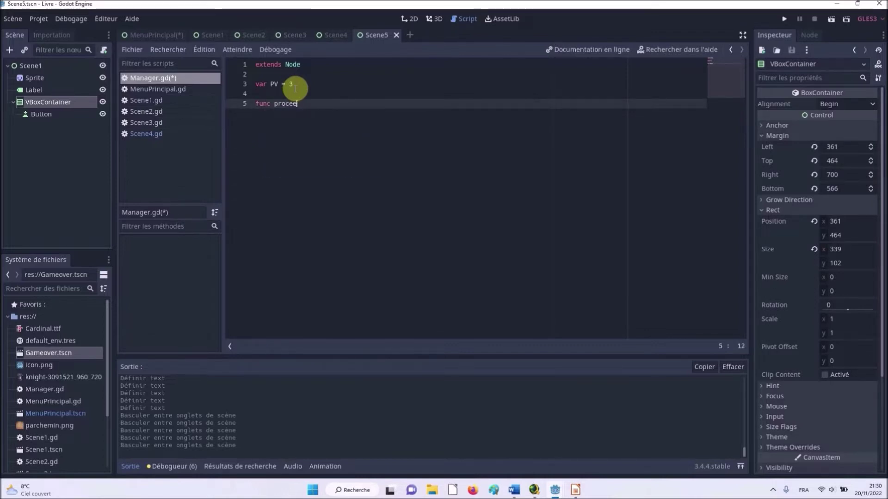
pyautogui.write('ss')
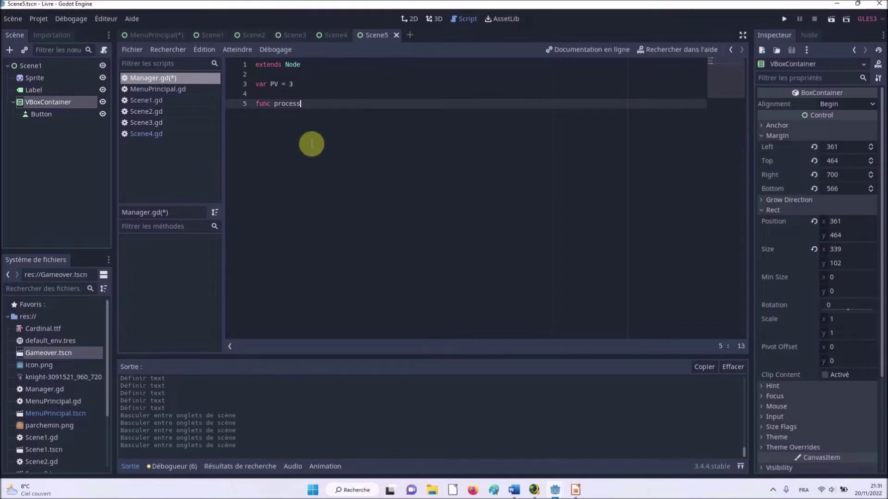
pyautogui.click(306, 126)
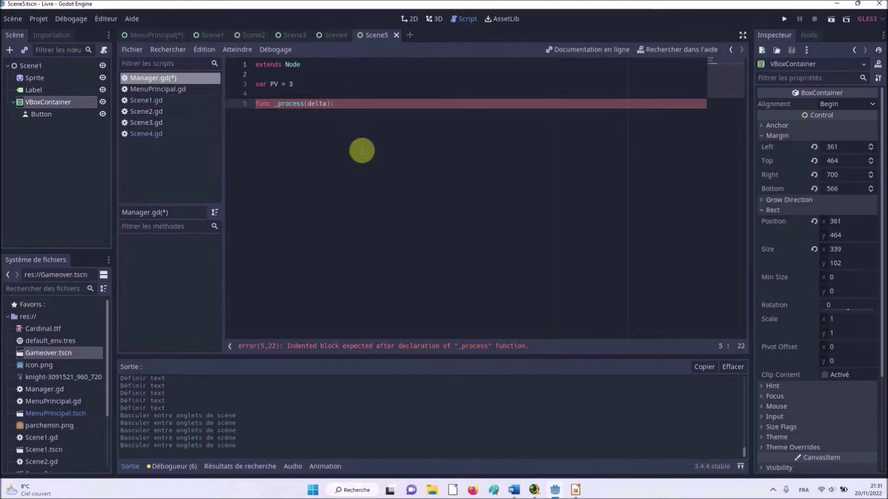
# - Inside _process, write 'if PV == 0 :' with an indented empty line beneath it
pyautogui.press('Return')
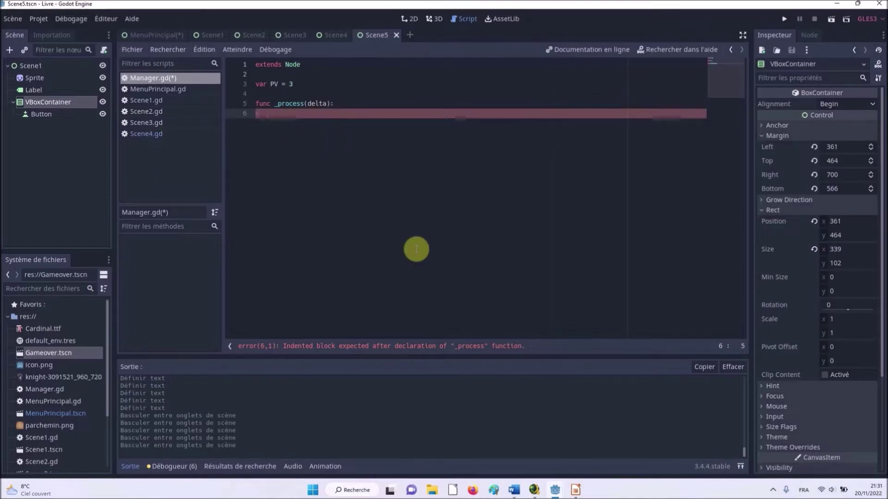
pyautogui.write('if')
pyautogui.write(' PV ')
pyautogui.write('== ')
pyautogui.write('0 :')
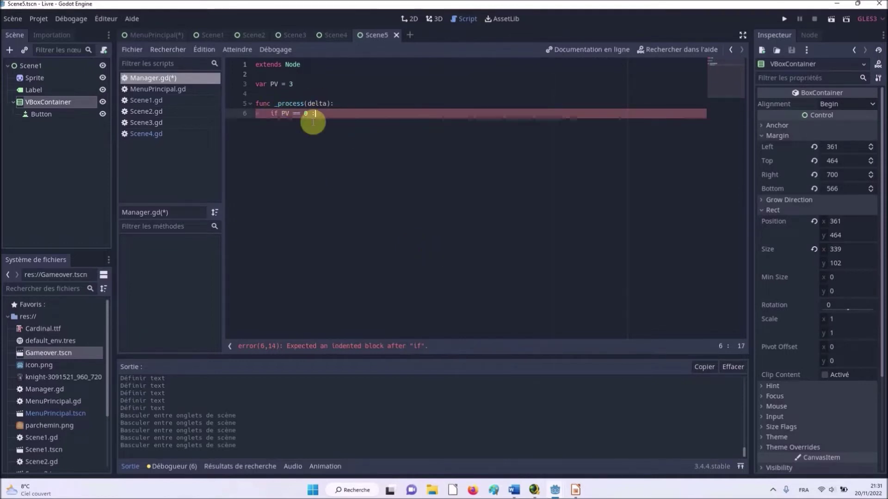
pyautogui.press('Return')
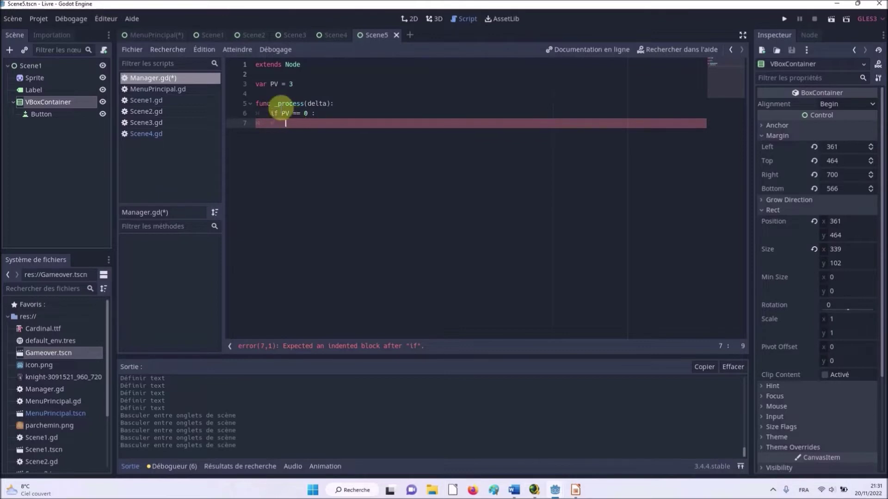
pyautogui.click(289, 113)
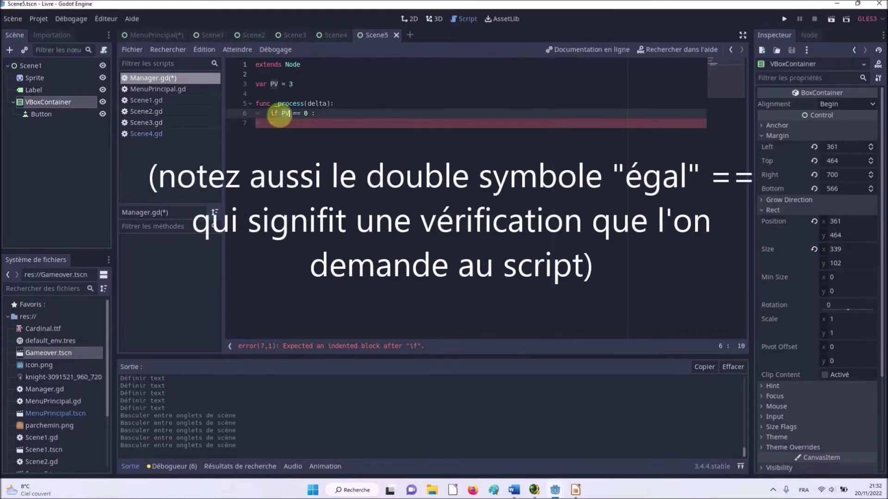
pyautogui.click(305, 123)
pyautogui.press('Tab')
pyautogui.press('Tab')
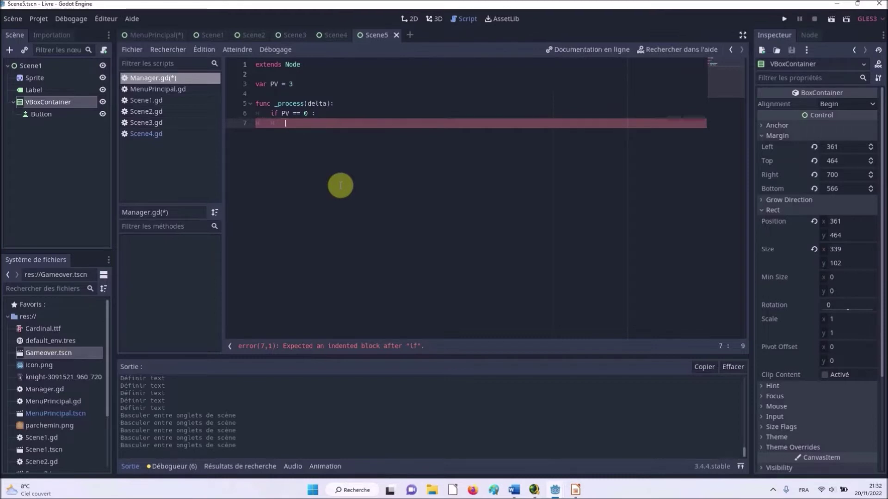
# - Write get_tree().quit() on line 7, remove the stray 'à', then select the quit() part
pyautogui.write('get')
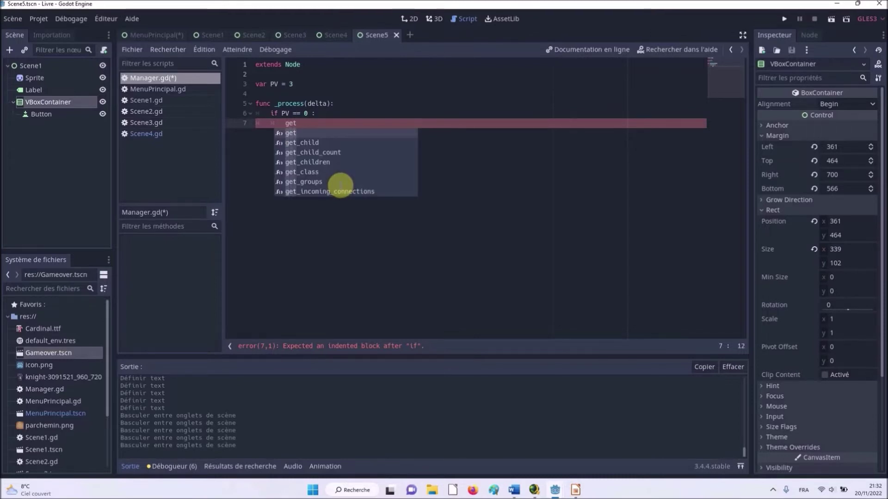
pyautogui.write('_tree')
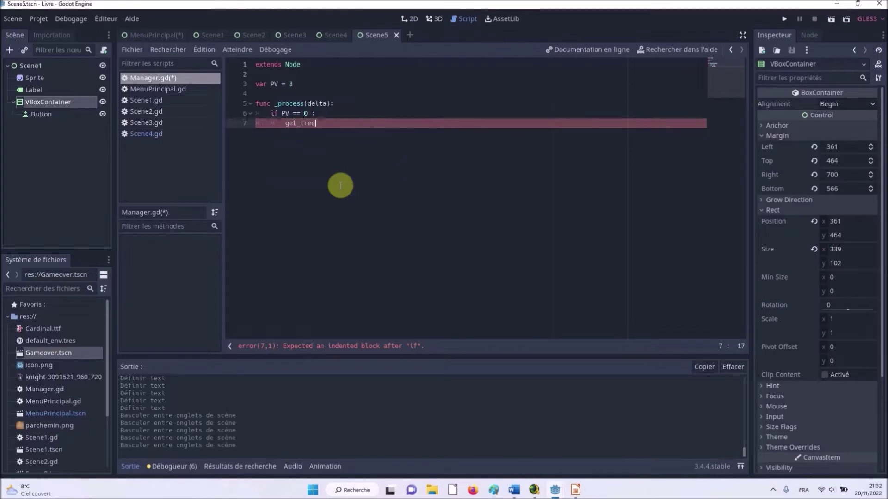
pyautogui.write('()')
pyautogui.write('.quit')
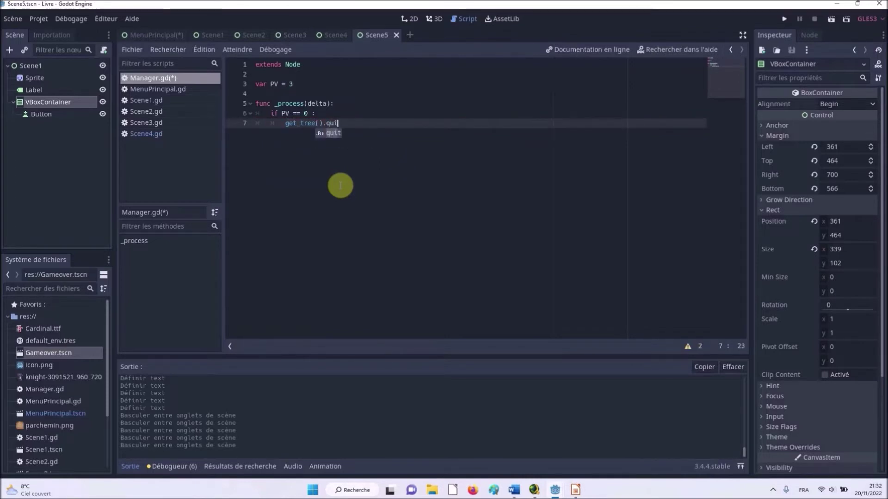
pyautogui.write('(à')
pyautogui.press('BackSpace')
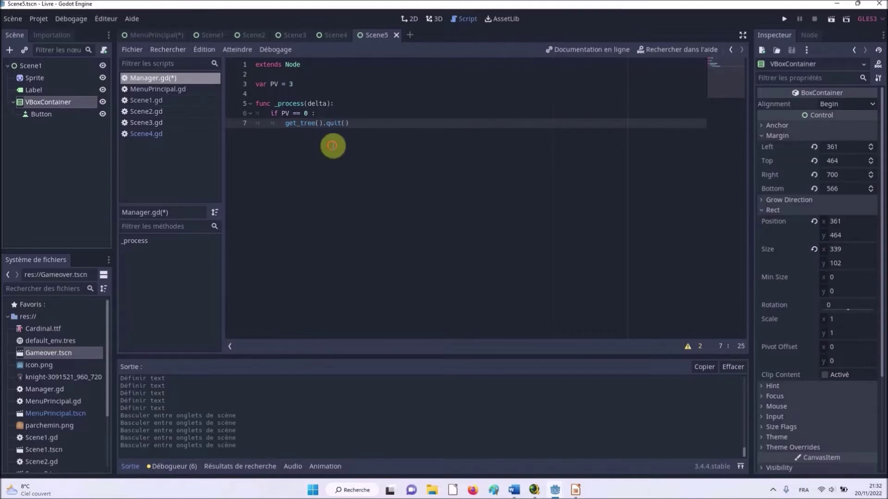
pyautogui.click(334, 123)
pyautogui.moveTo(363, 123); pyautogui.dragTo(285, 123)
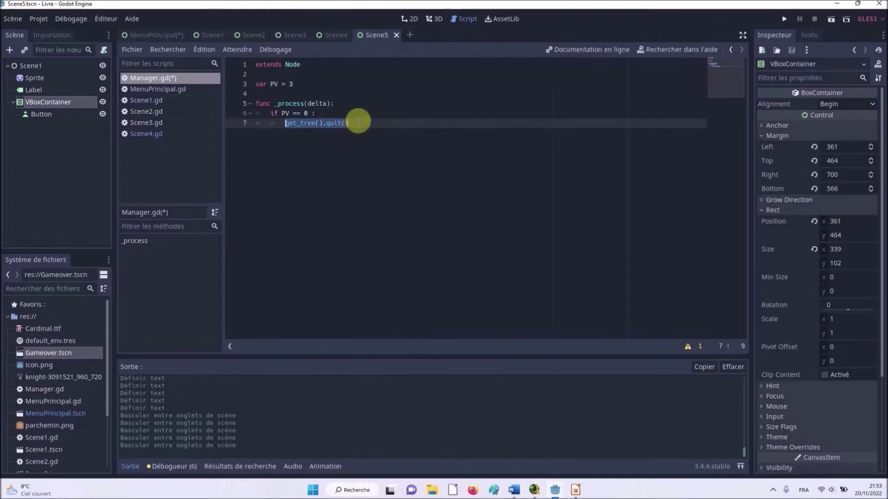
pyautogui.moveTo(359, 121); pyautogui.dragTo(289, 123)
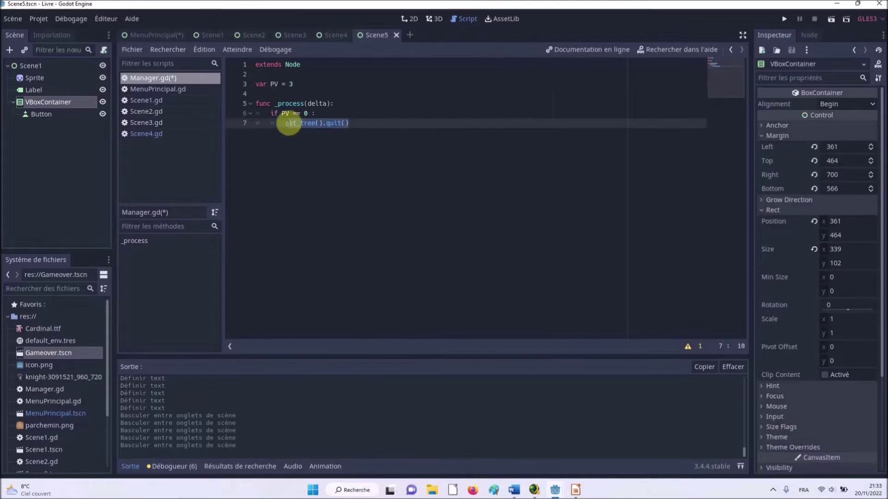
pyautogui.moveTo(289, 123); pyautogui.dragTo(325, 133)
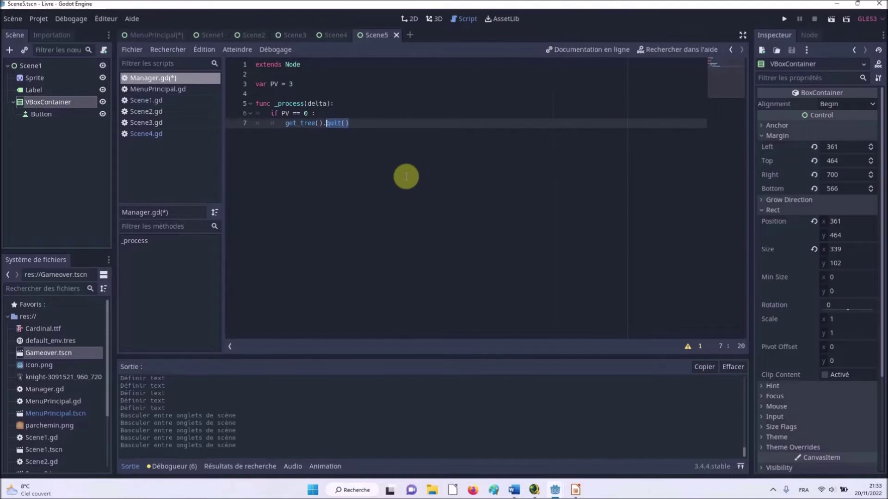
# - Replace quit() with change_scene("res://Gameover.tscn") on line 7
pyautogui.write('change_sc')
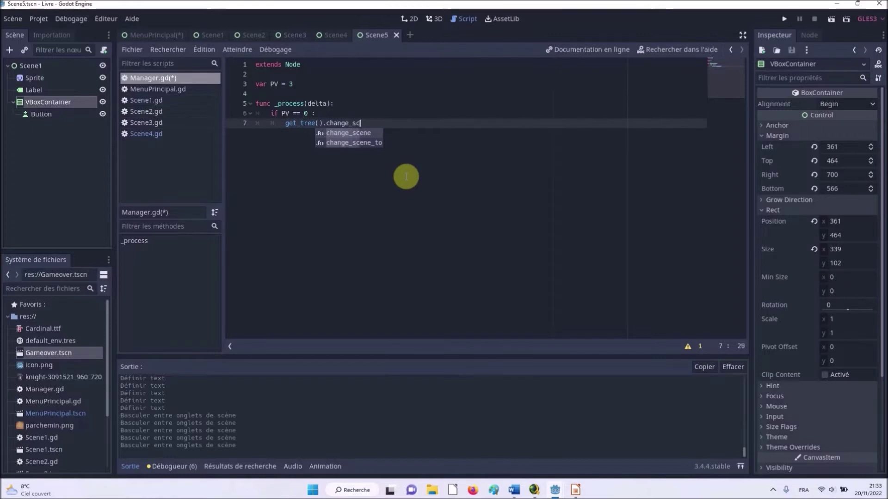
pyautogui.write('ene')
pyautogui.write('("')
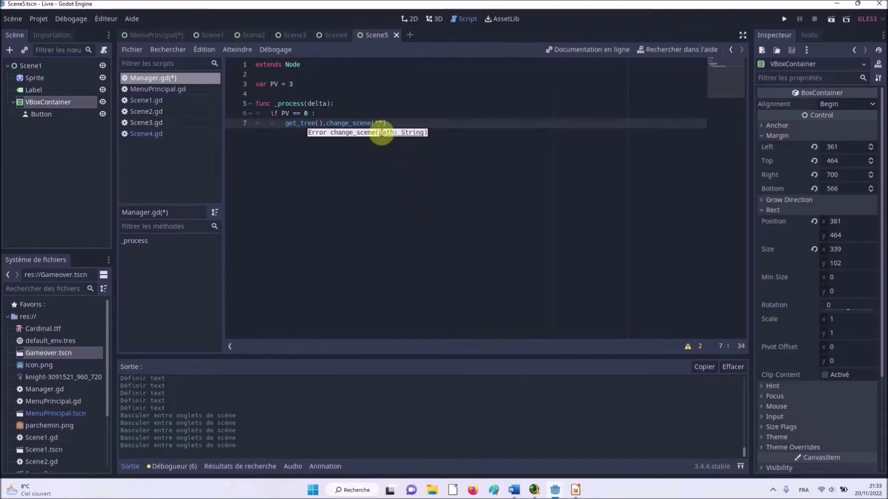
pyautogui.write('re')
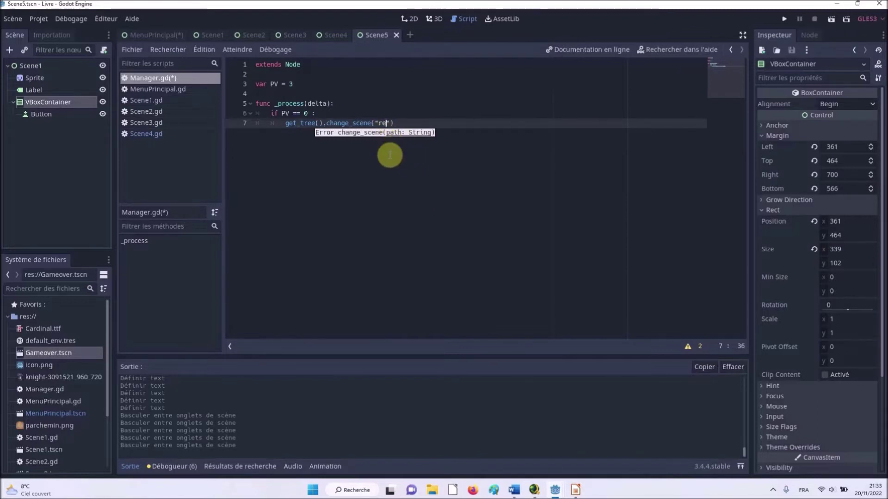
pyautogui.write('s')
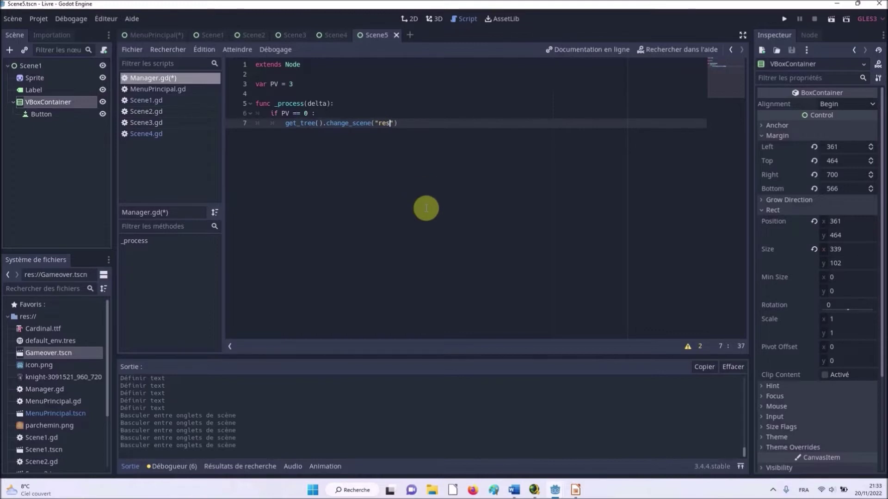
pyautogui.write('://')
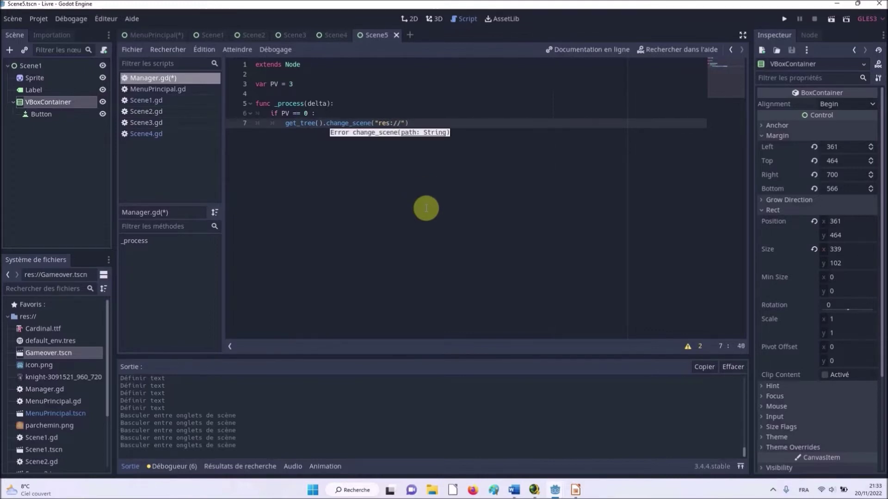
pyautogui.hotkey('ctrl', 'Left')
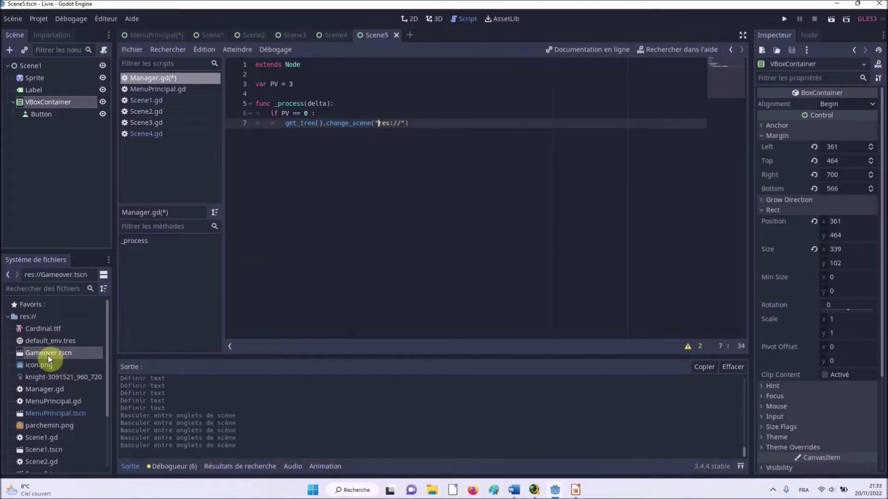
pyautogui.moveTo(45, 354); pyautogui.dragTo(401, 124)
pyautogui.write('ameover')
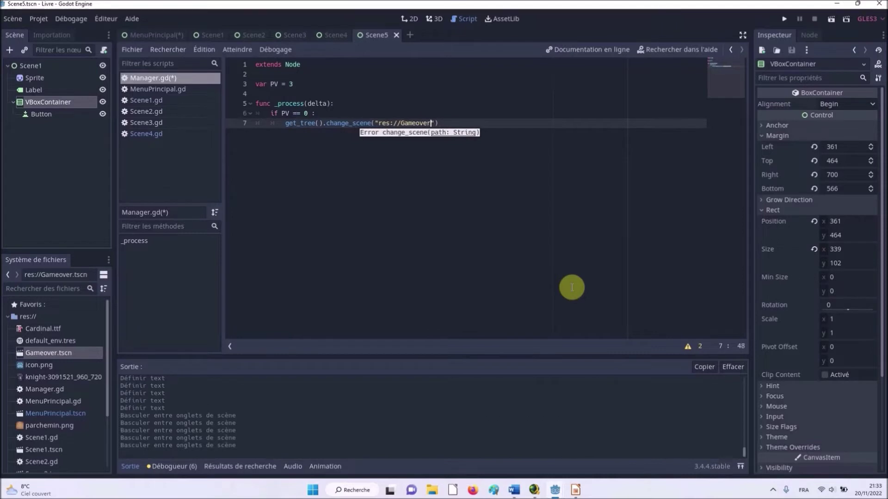
pyautogui.write('.')
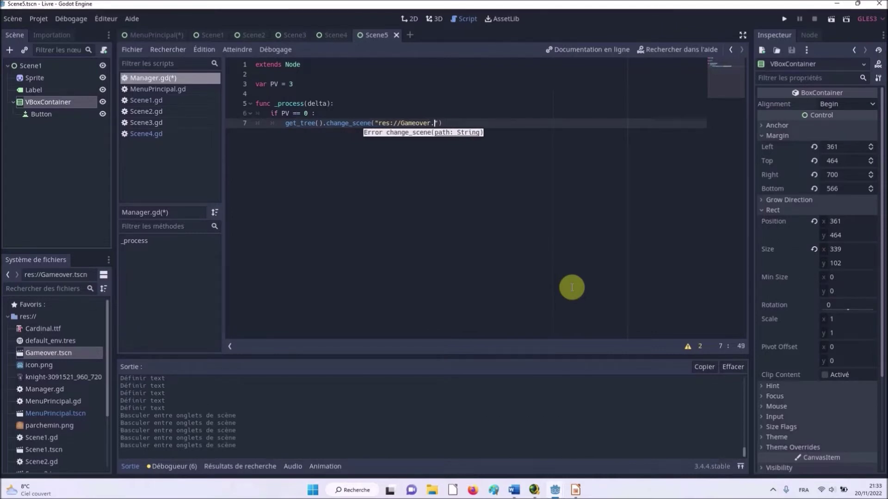
pyautogui.write('tsc')
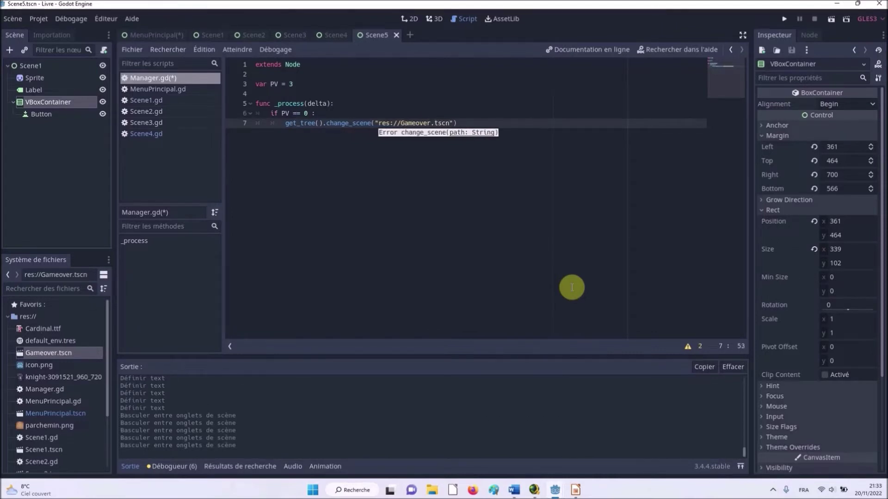
pyautogui.write('n')
# - Check the edited PV lines, then open Gameover.tscn from the FileSystem dock
pyautogui.click(524, 249)
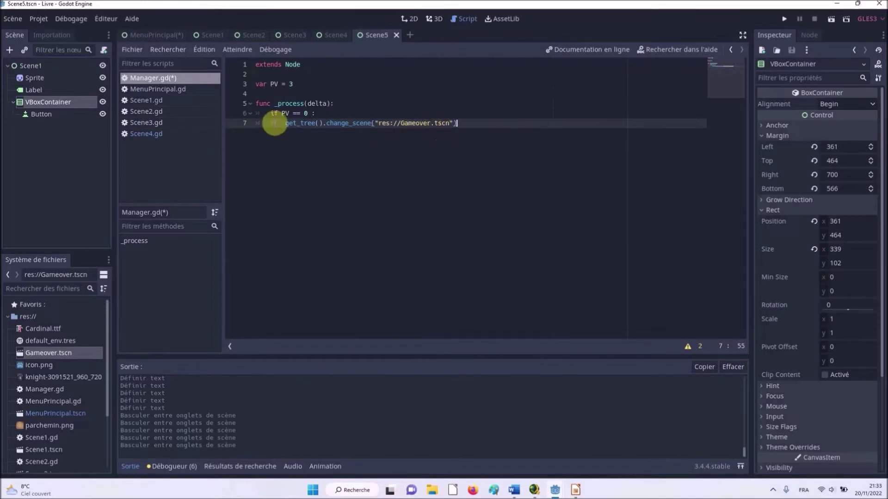
pyautogui.moveTo(284, 123); pyautogui.dragTo(447, 123)
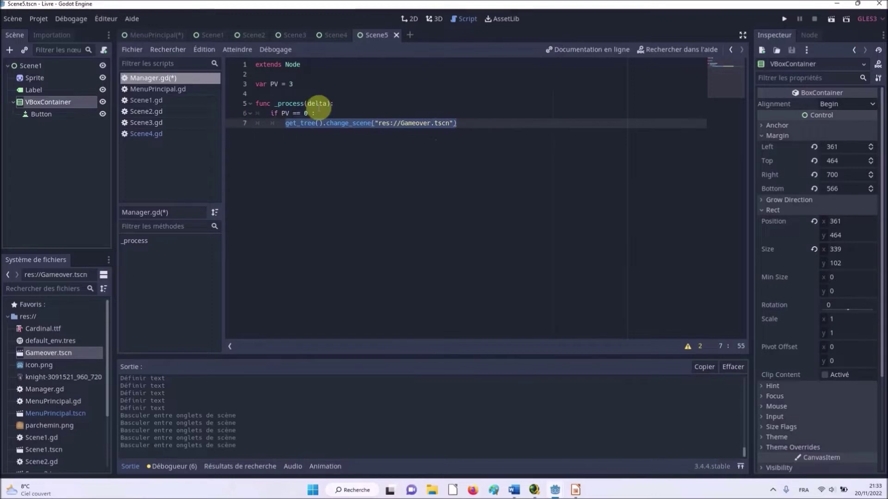
pyautogui.moveTo(316, 114)
pyautogui.mouseDown()
pyautogui.moveTo(277, 113)
pyautogui.moveTo(450, 123)
pyautogui.mouseUp()
pyautogui.click(472, 160)
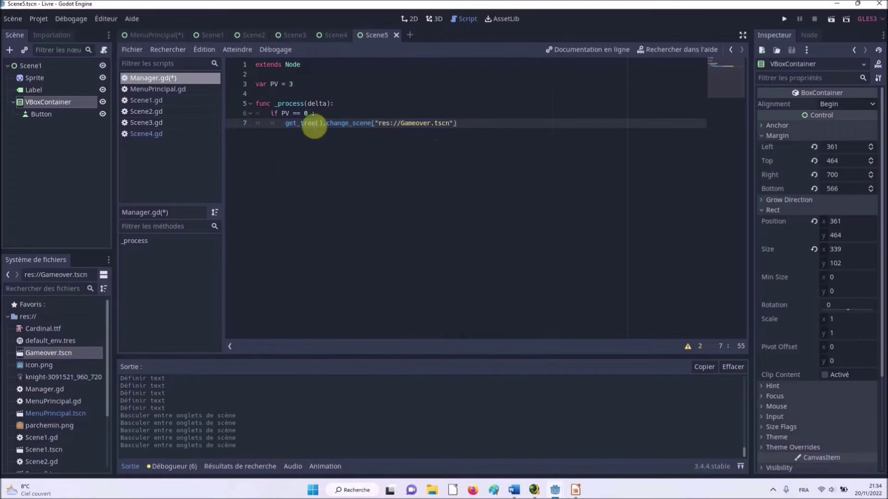
pyautogui.doubleClick(49, 353)
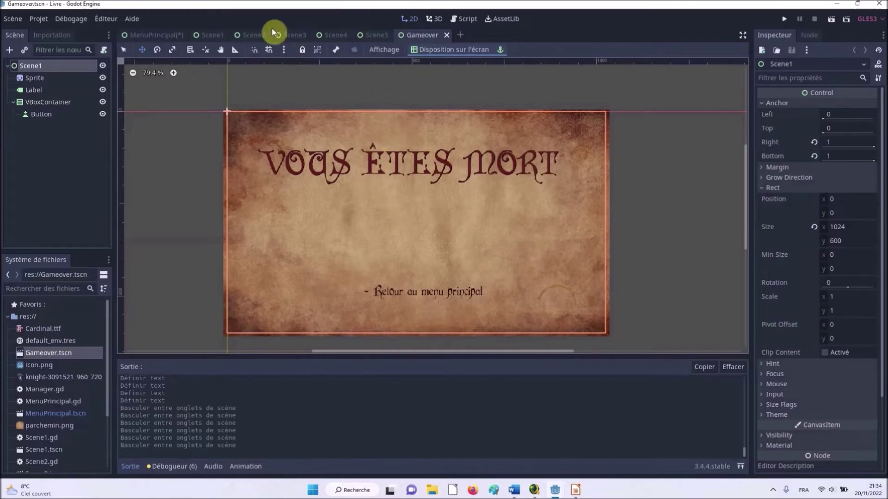
pyautogui.click(470, 18)
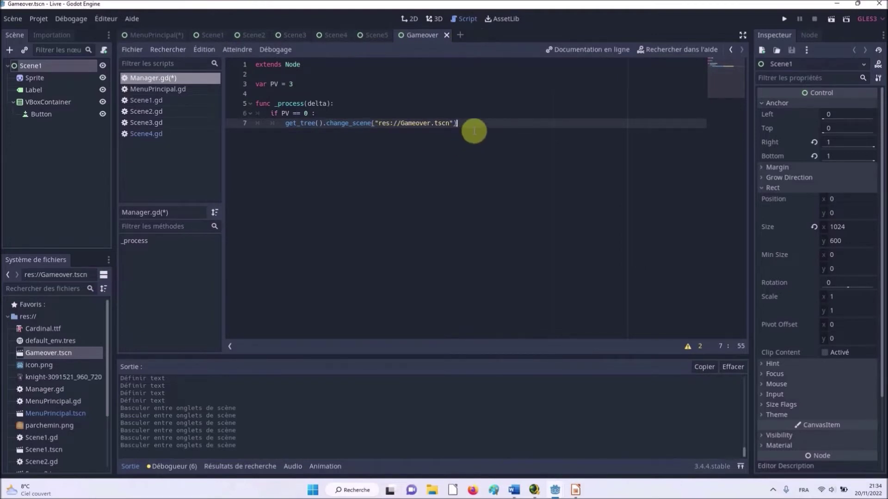
pyautogui.moveTo(306, 83); pyautogui.dragTo(256, 84)
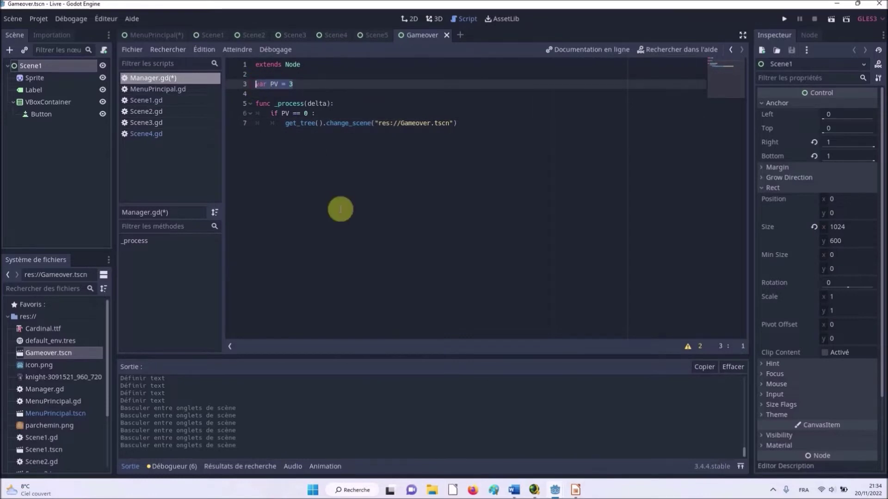
pyautogui.moveTo(484, 123); pyautogui.dragTo(257, 103)
pyautogui.click(297, 160)
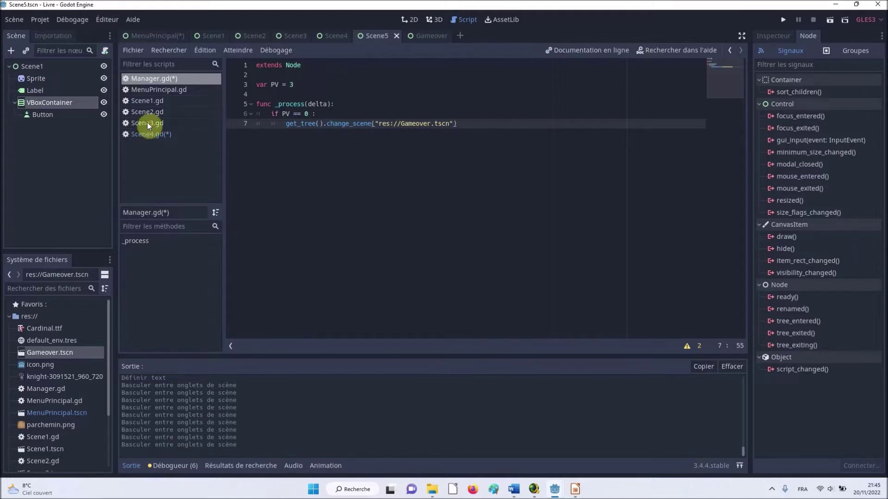
pyautogui.moveTo(430, 37)
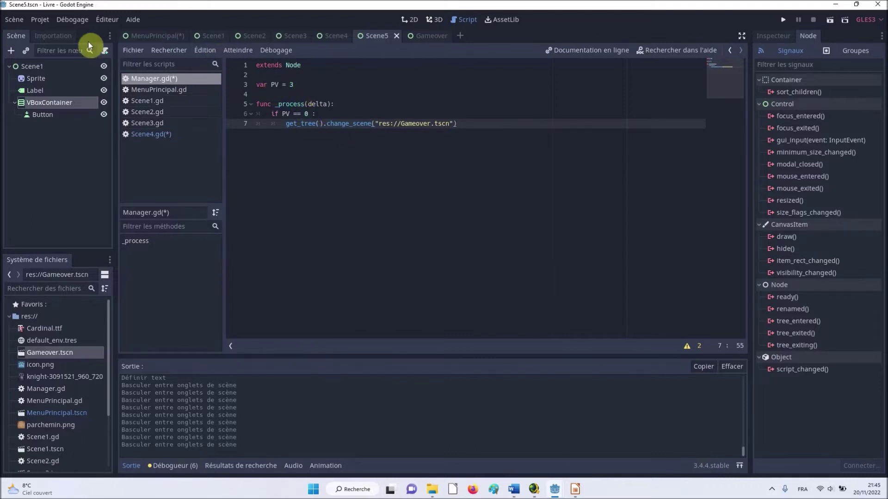
# - Register res://Manager.gd as the project AutoLoad 'Manager' in the project settings
pyautogui.click(41, 23)
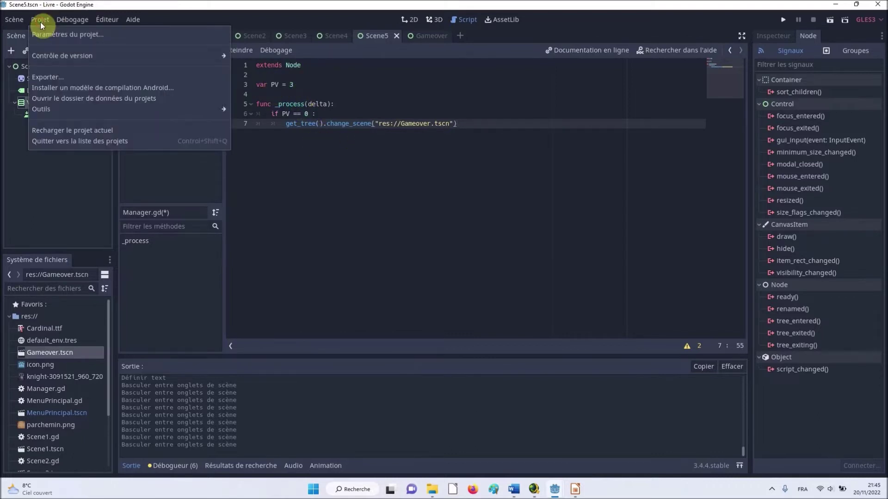
pyautogui.click(47, 34)
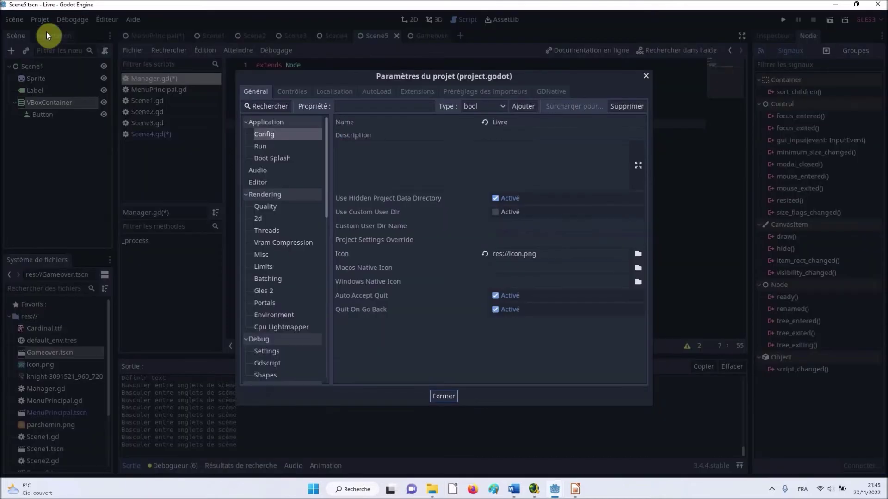
pyautogui.click(377, 95)
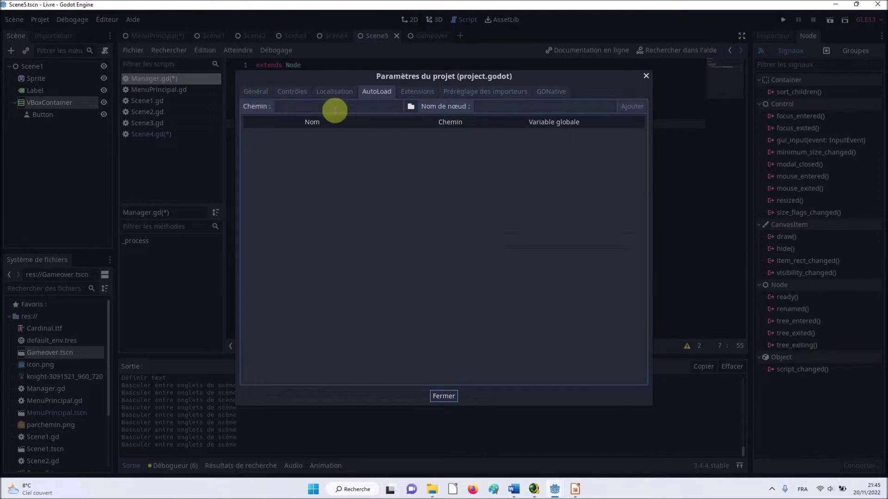
pyautogui.click(410, 106)
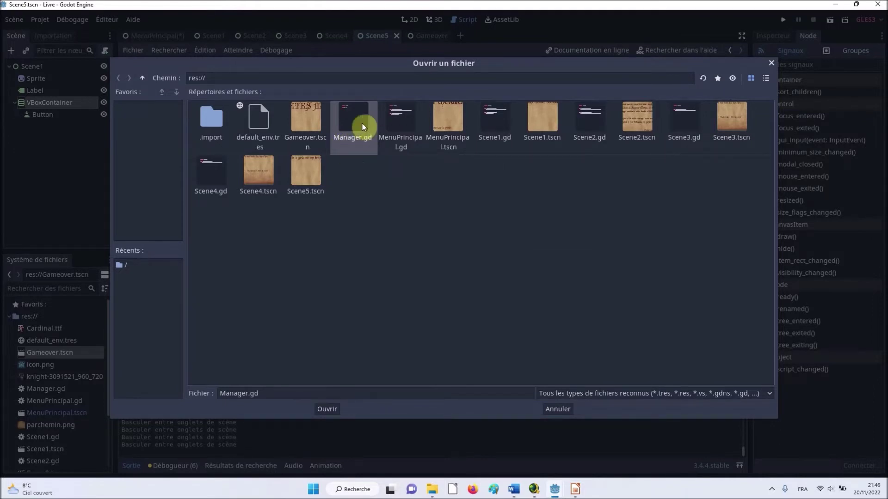
pyautogui.doubleClick(362, 123)
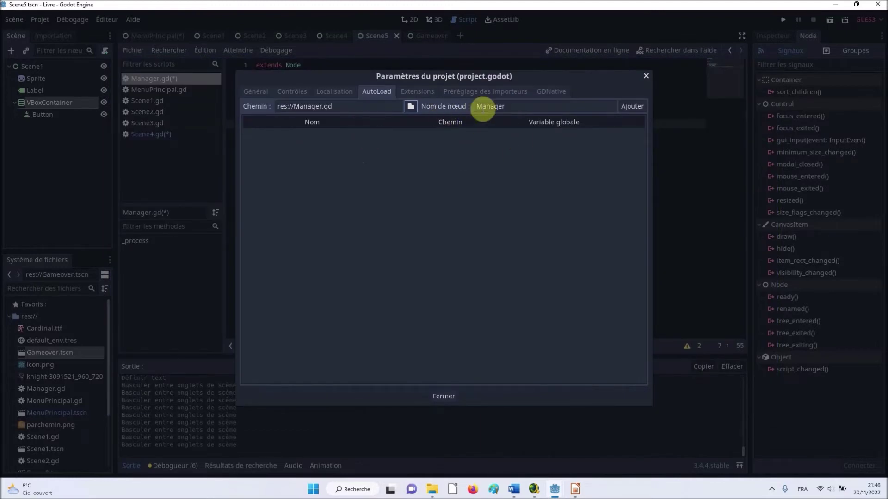
pyautogui.click(629, 113)
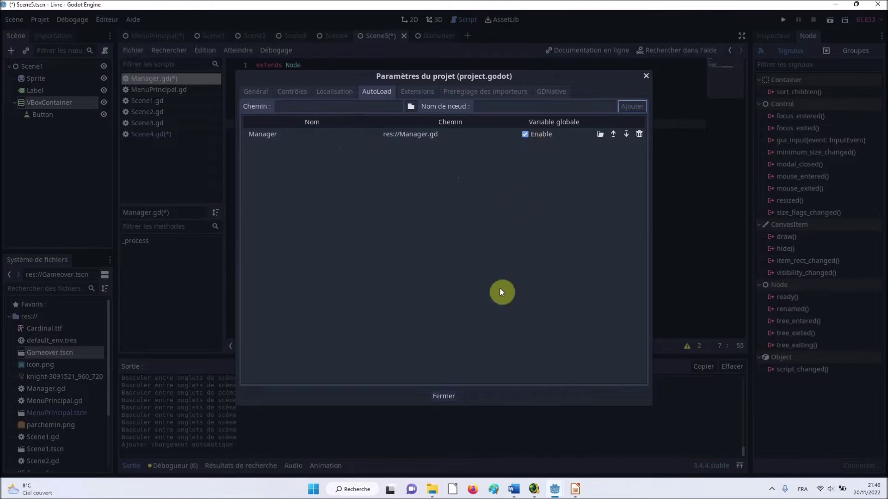
pyautogui.click(448, 398)
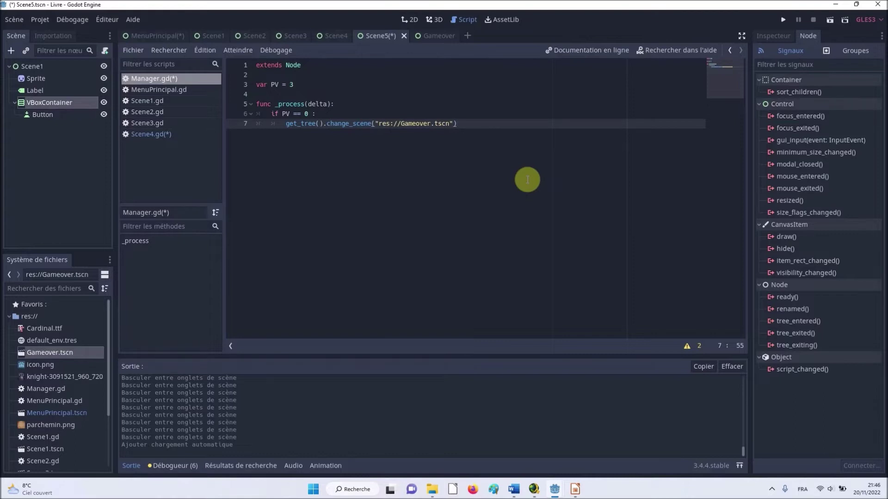
# - Move from Scene3 to Scene4 and open Scene4.gd at the end of its button function header
pyautogui.click(295, 35)
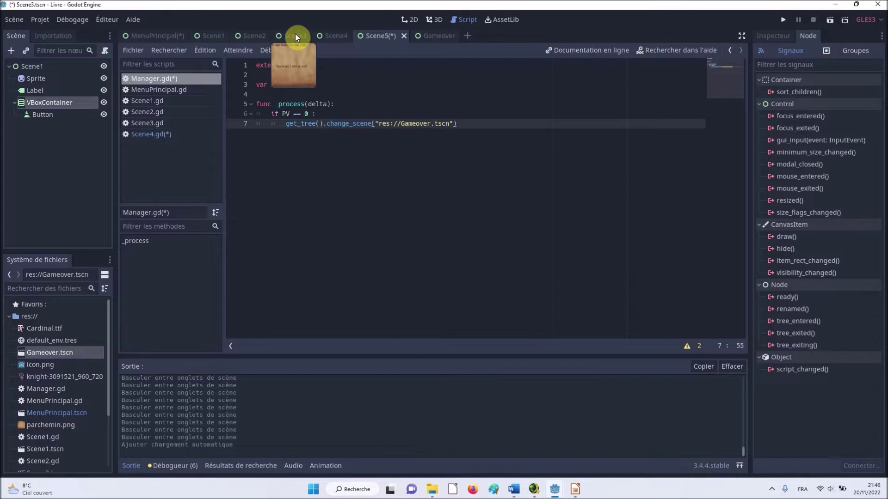
pyautogui.click(409, 19)
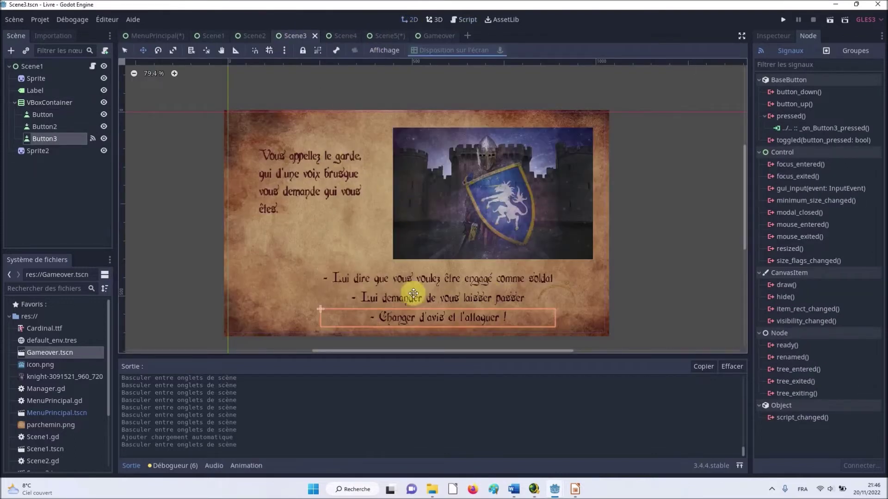
pyautogui.click(347, 37)
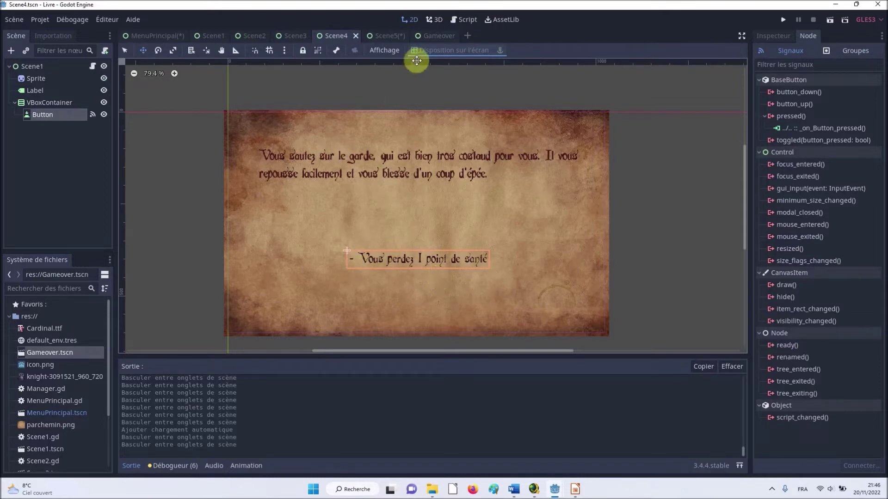
pyautogui.click(467, 20)
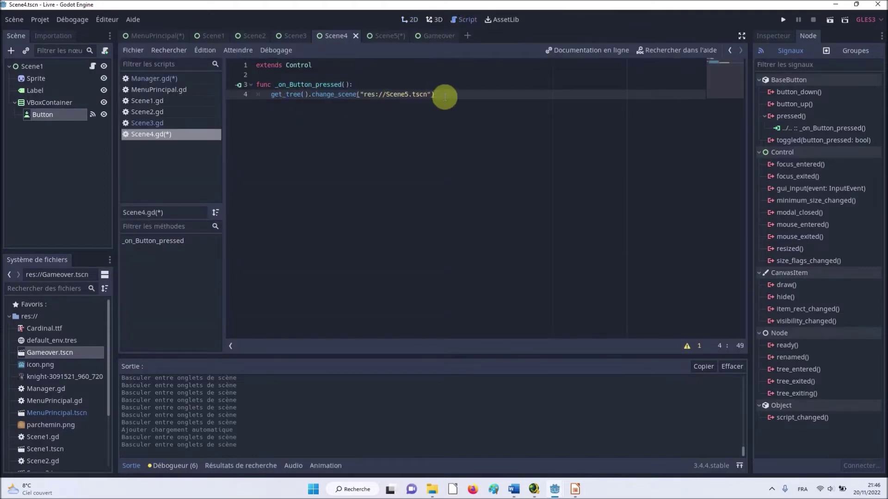
pyautogui.moveTo(434, 95); pyautogui.dragTo(285, 107)
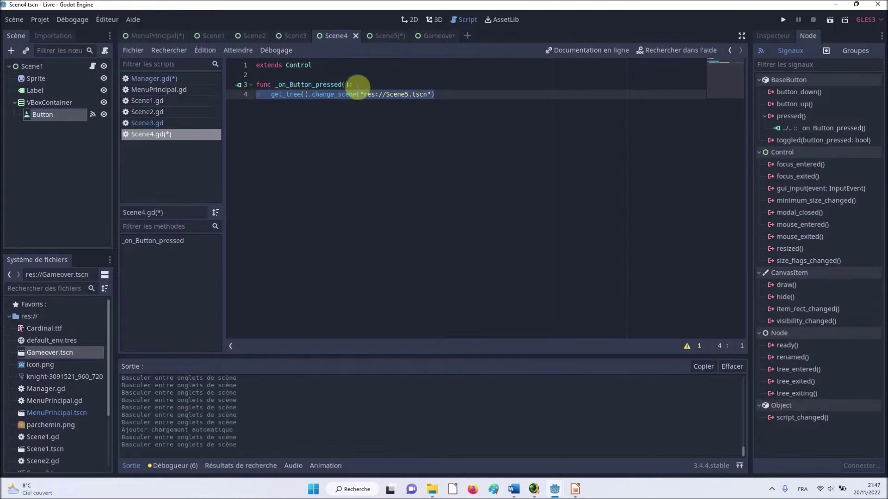
pyautogui.click(410, 19)
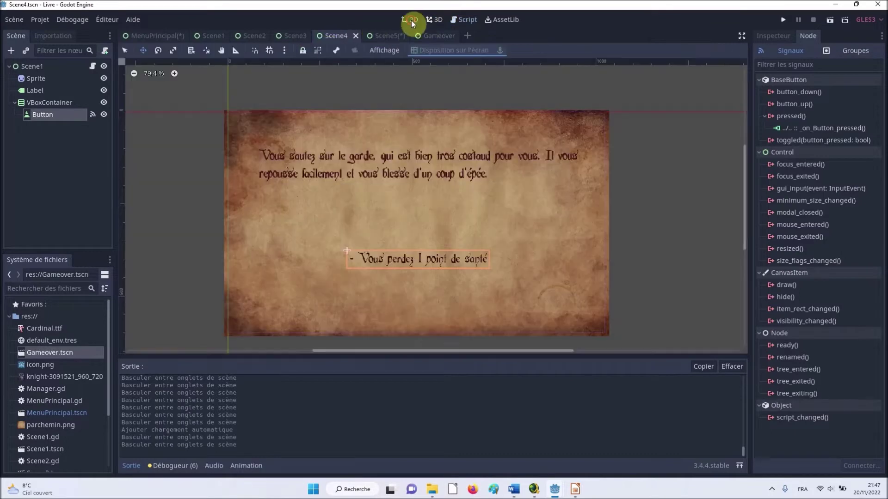
pyautogui.click(467, 19)
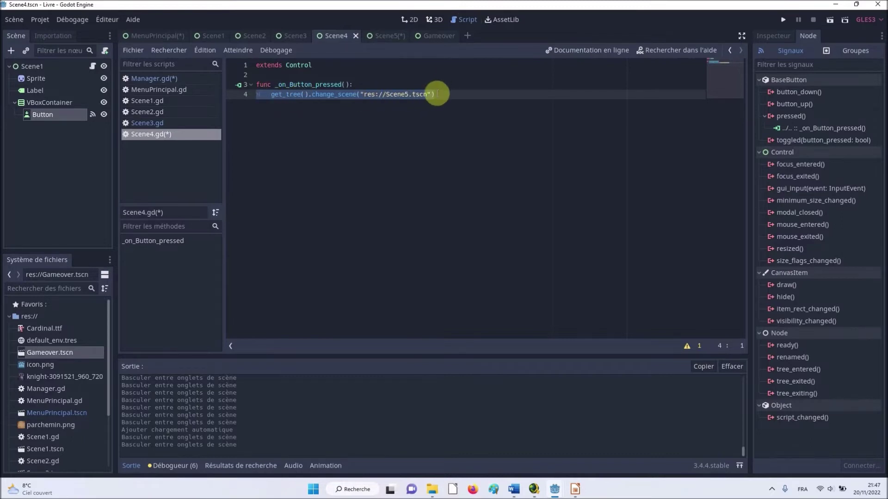
pyautogui.click(387, 84)
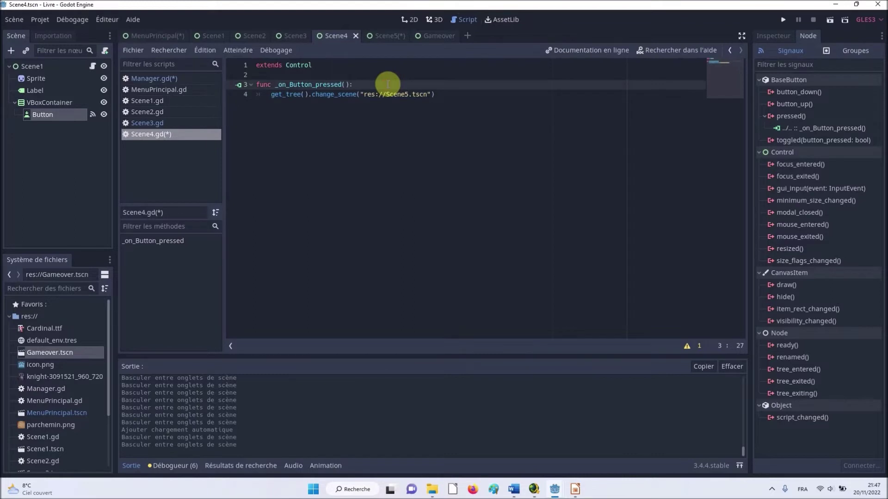
# - Insert the line 'Manager.PV = Manager.PV -1' above the change_scene call in Scene4.gd
pyautogui.press('Return')
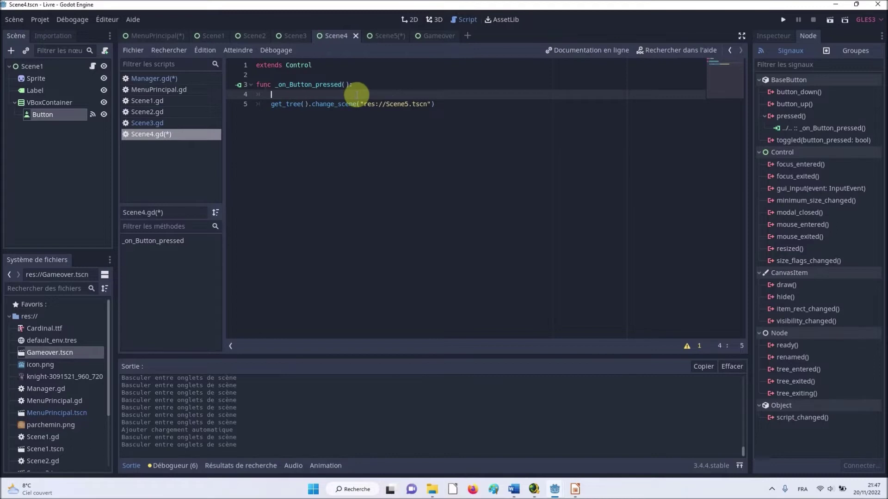
pyautogui.click(407, 21)
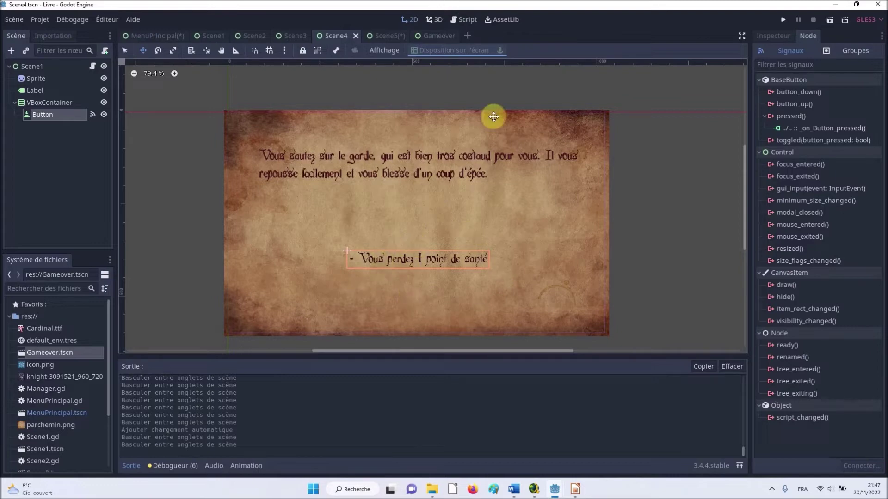
pyautogui.click(473, 20)
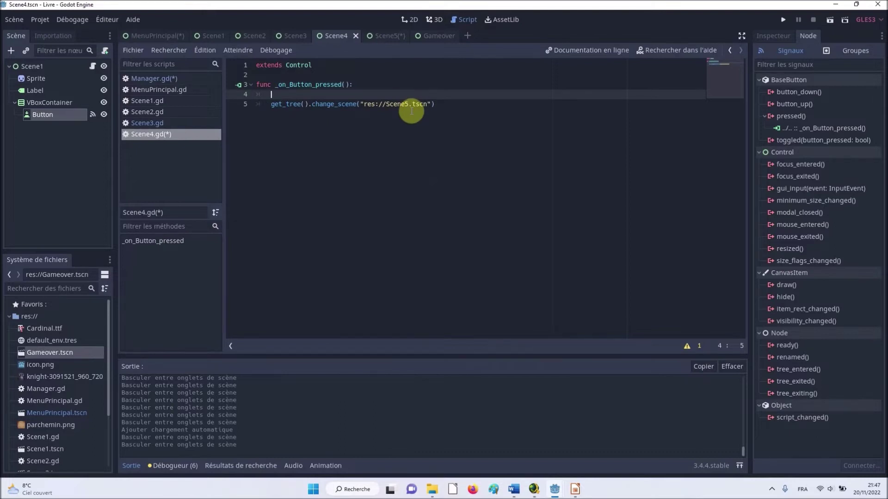
pyautogui.write('Manager')
pyautogui.write('.PV ')
pyautogui.write('= Ma')
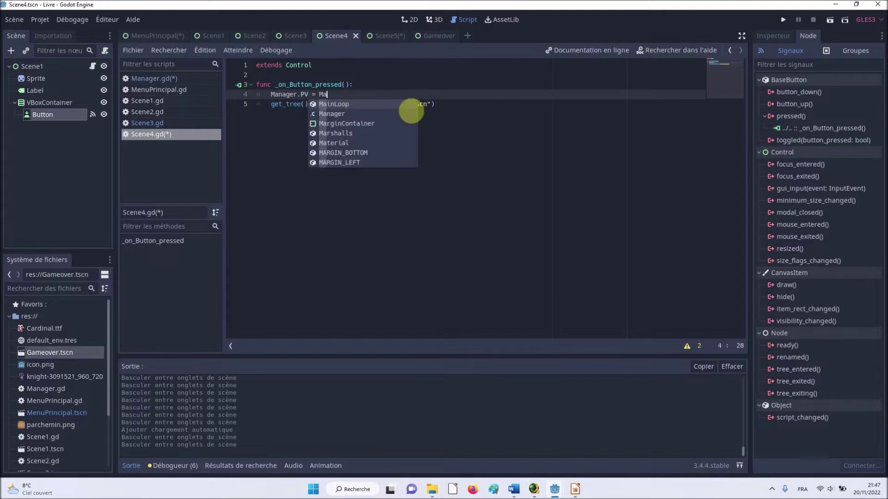
pyautogui.write('nager.')
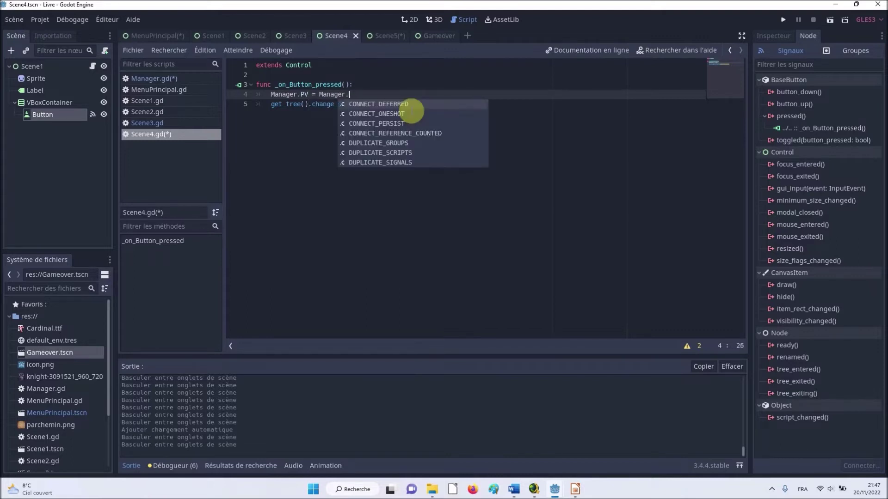
pyautogui.write('PV -1')
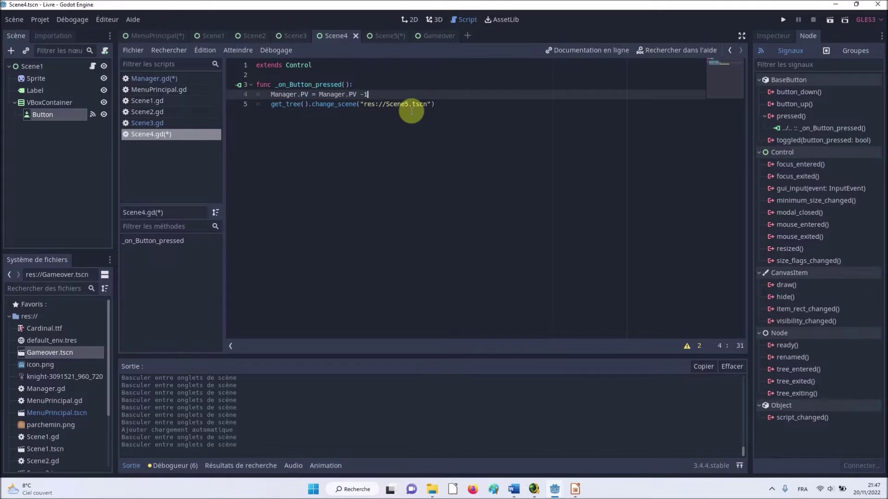
pyautogui.click(407, 110)
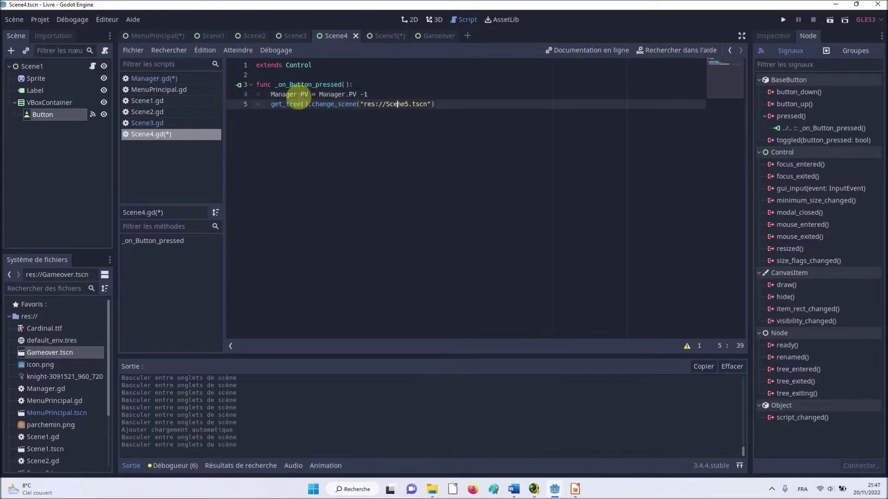
pyautogui.moveTo(296, 95); pyautogui.dragTo(271, 95)
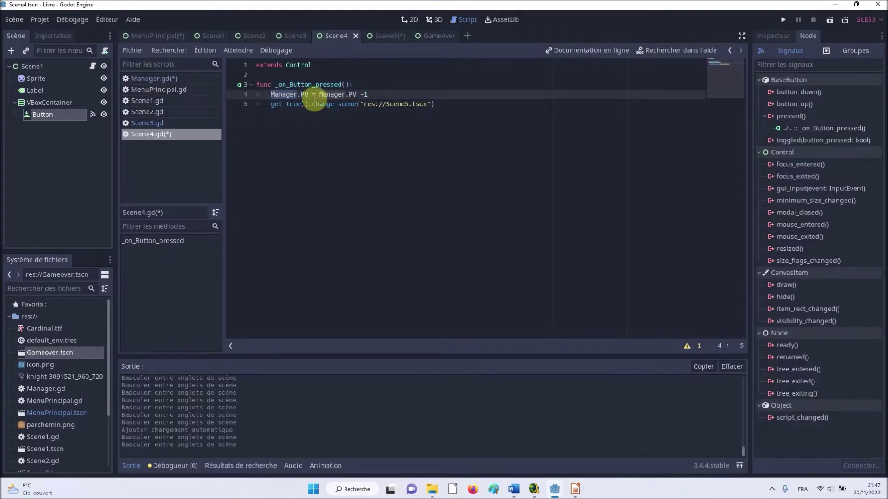
pyautogui.click(311, 94)
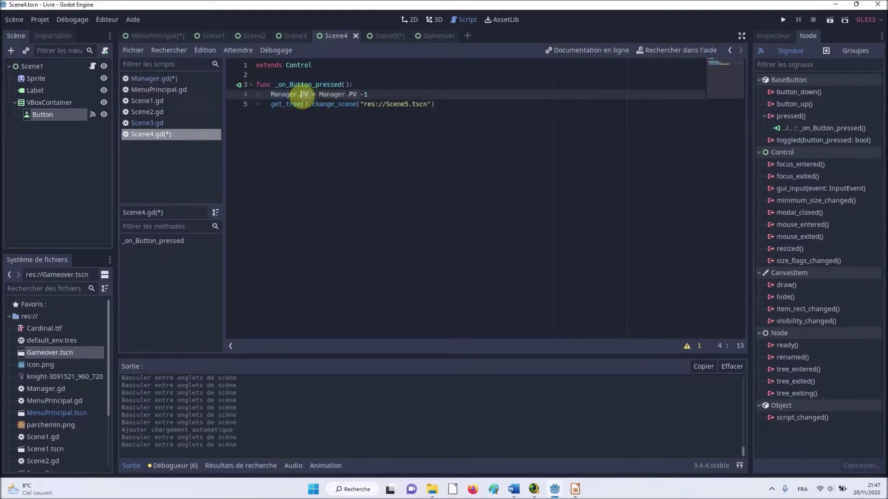
pyautogui.click(334, 104)
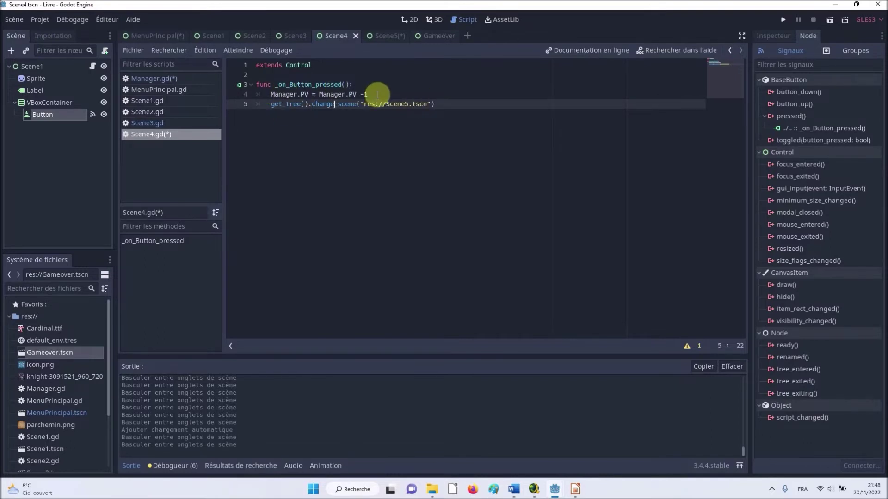
pyautogui.click(387, 94)
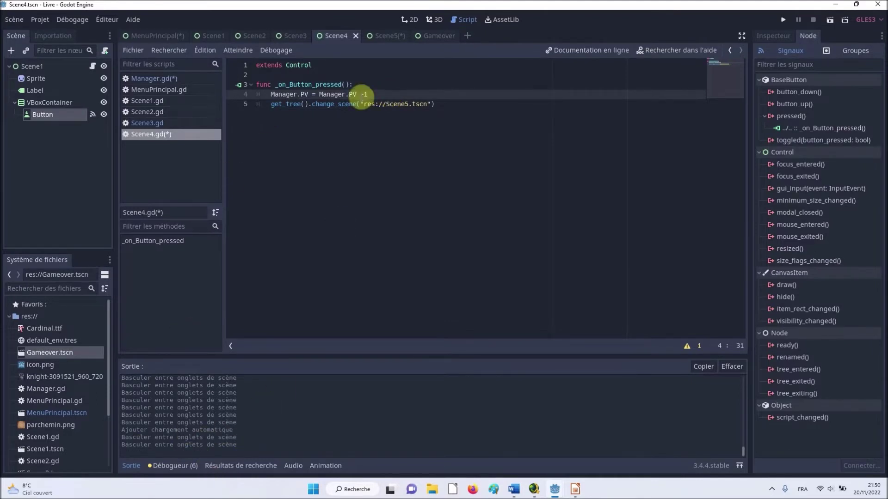
# - Add 'print(Manager.PV)' after the decrement line, then save all scenes
pyautogui.press('Return')
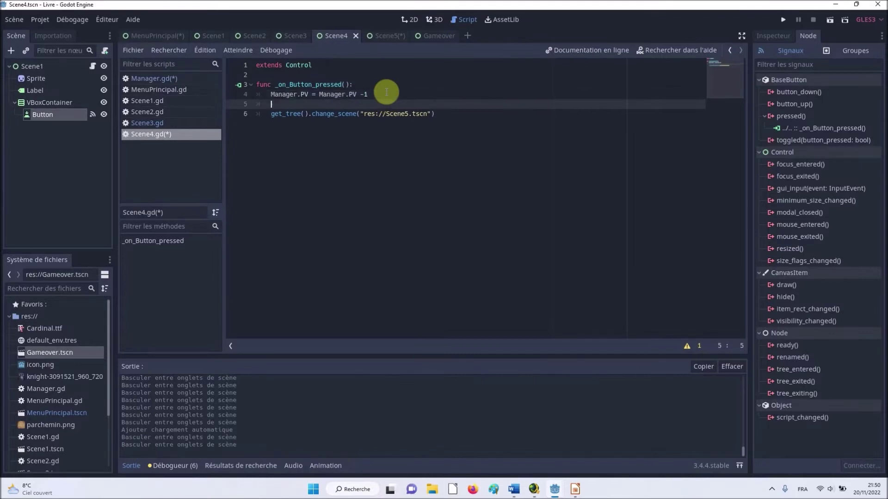
pyautogui.write('p')
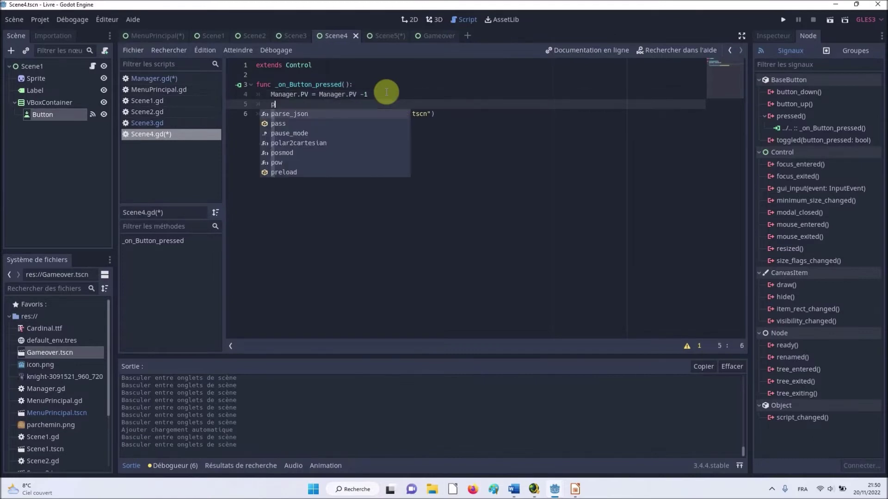
pyautogui.write('rint')
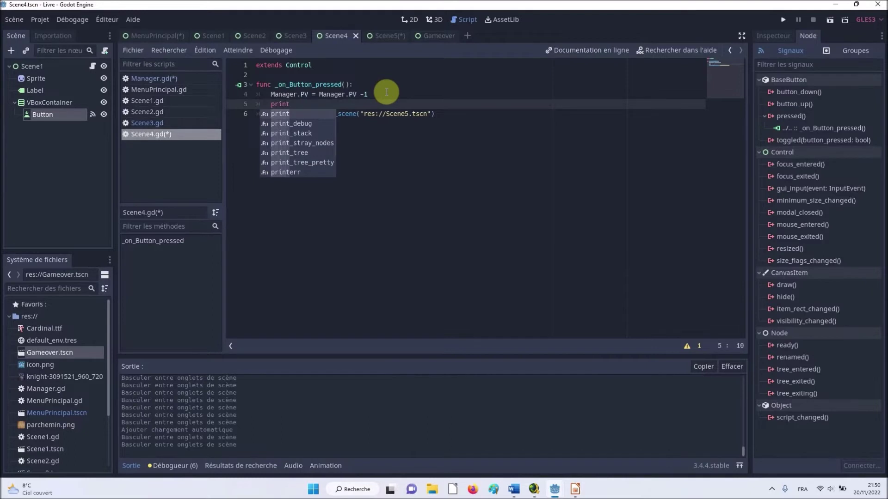
pyautogui.write('(')
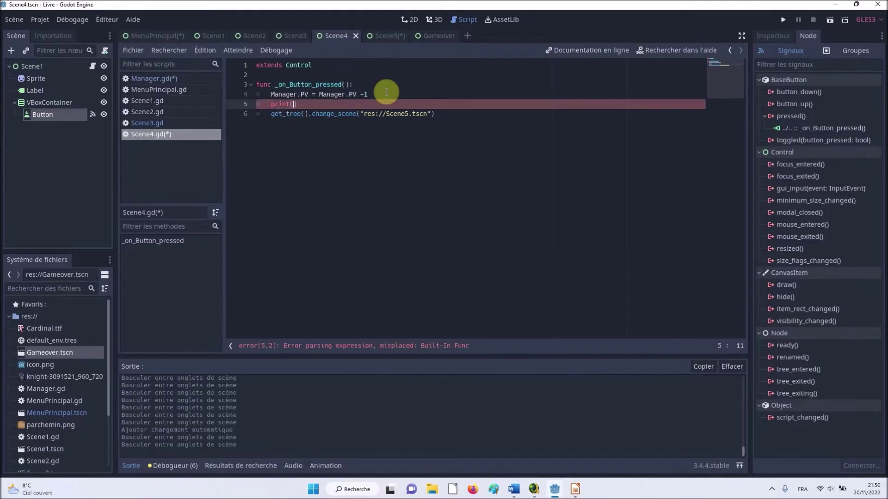
pyautogui.write('Manager')
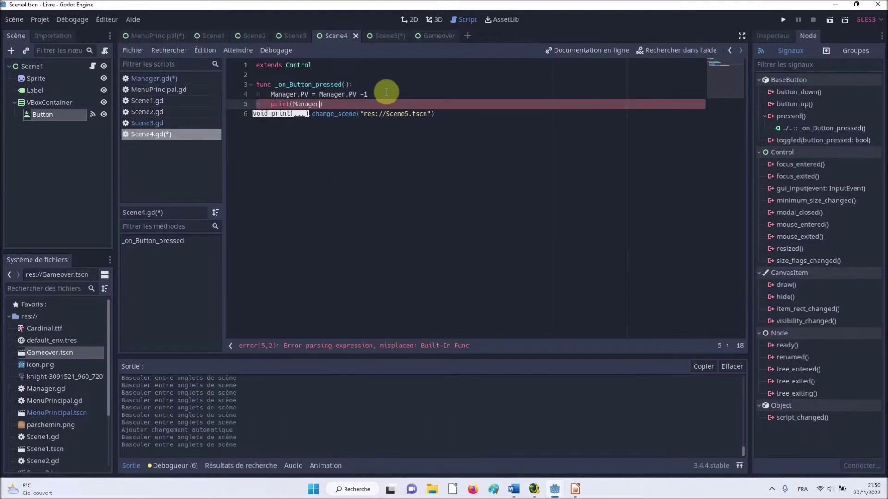
pyautogui.write('.P')
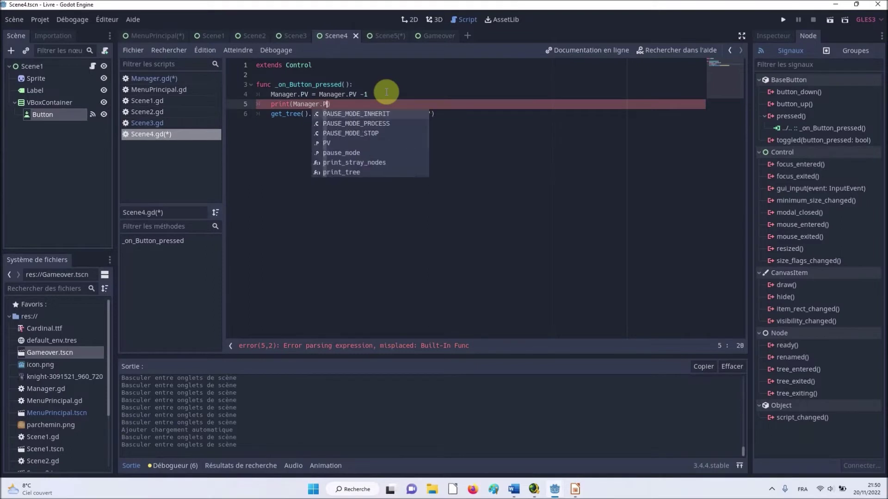
pyautogui.write('V)')
pyautogui.click(370, 114)
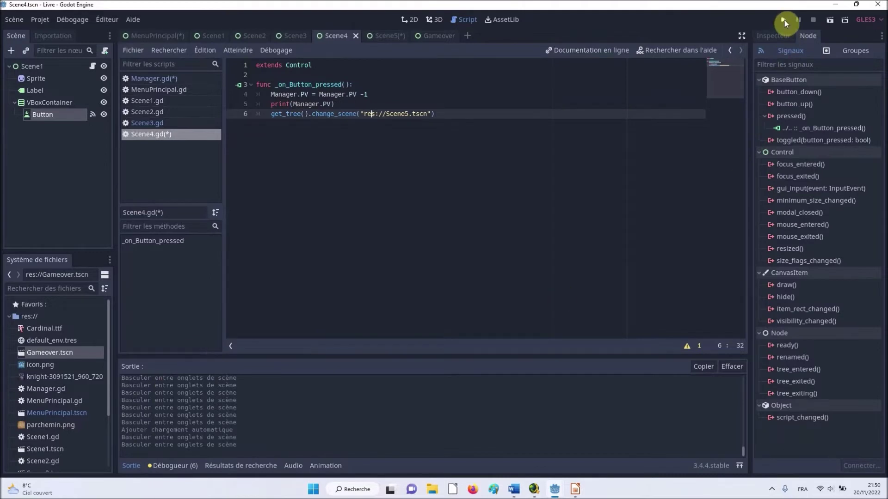
pyautogui.click(14, 19)
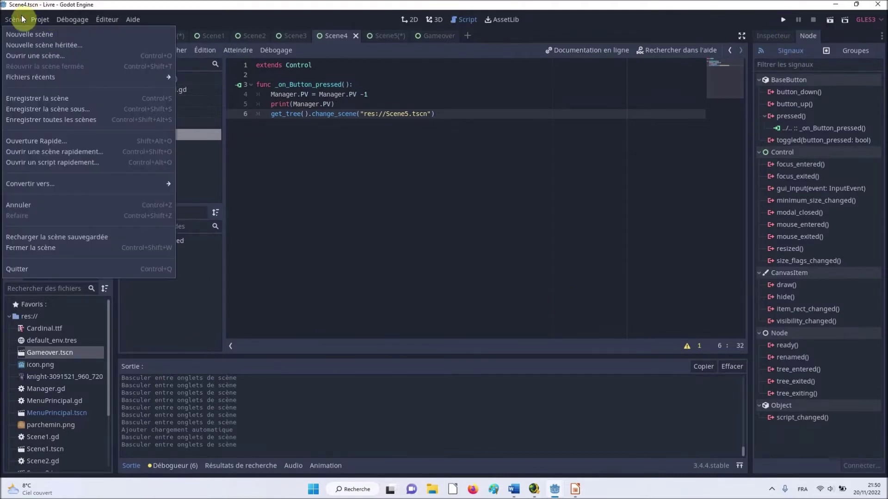
pyautogui.click(37, 124)
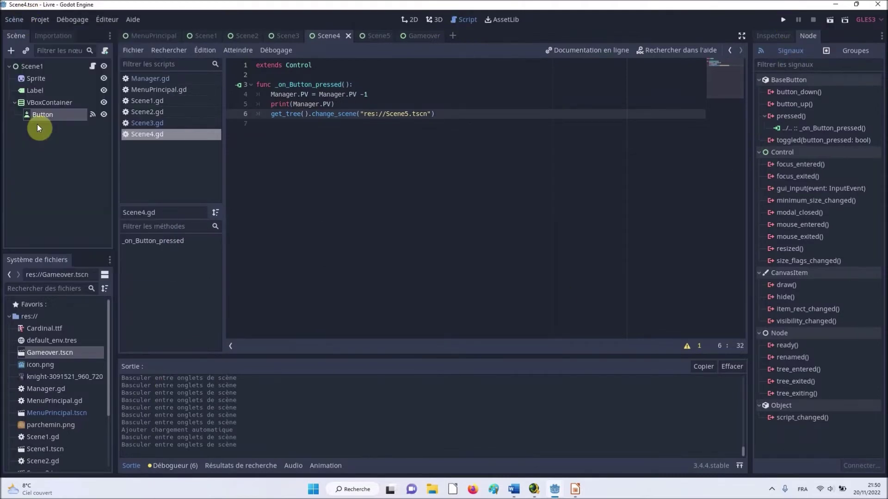
# - Test-run the game, quit it from the title menu, and open the General project settings
pyautogui.click(782, 19)
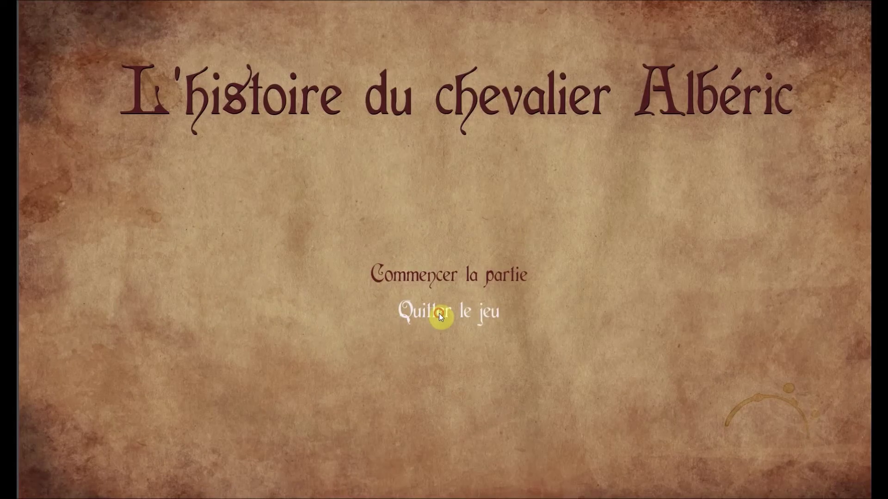
pyautogui.click(439, 313)
pyautogui.click(43, 18)
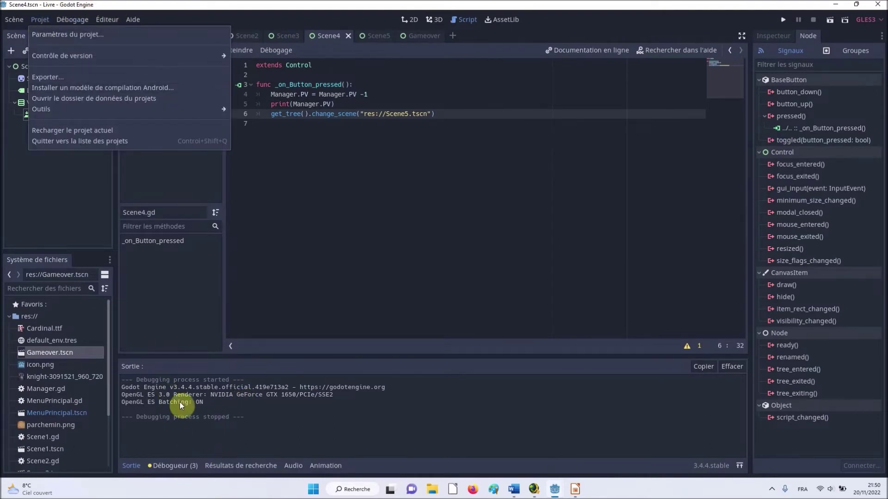
pyautogui.click(57, 37)
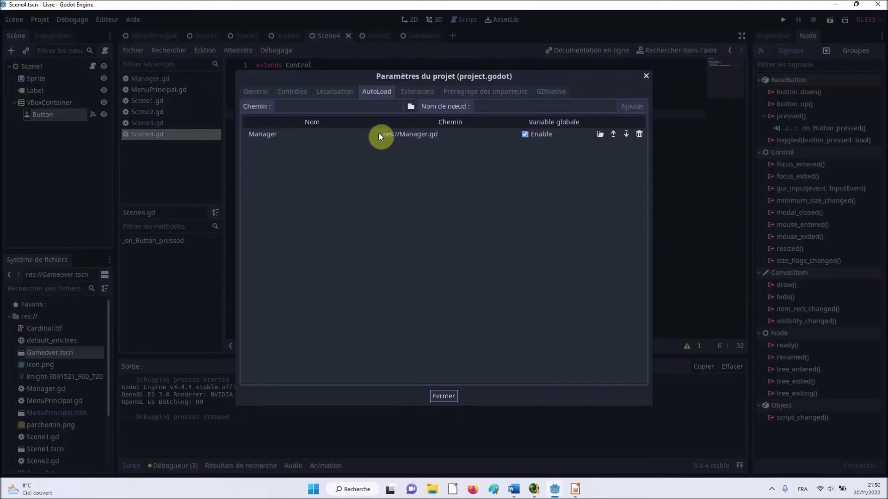
pyautogui.click(291, 92)
pyautogui.click(255, 92)
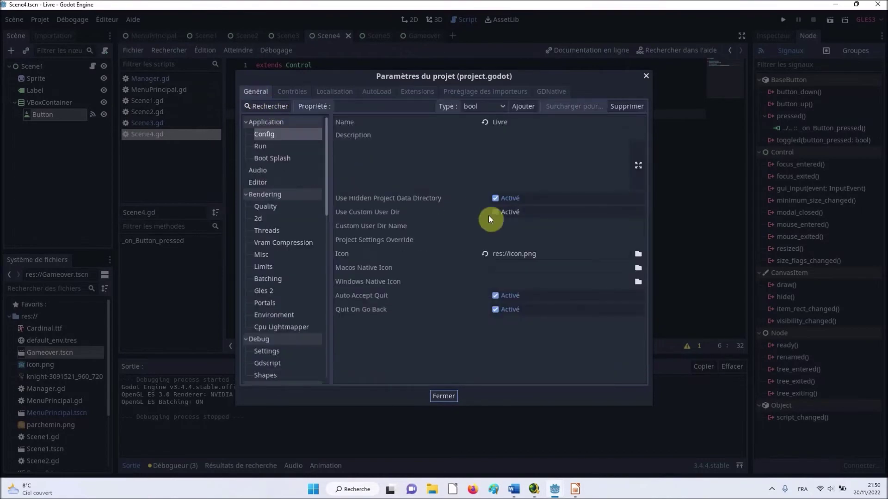
# - Under Display > Window, turn off Fullscreen and set stretch mode 2d with aspect keep
pyautogui.scroll(-3, 275, 277)
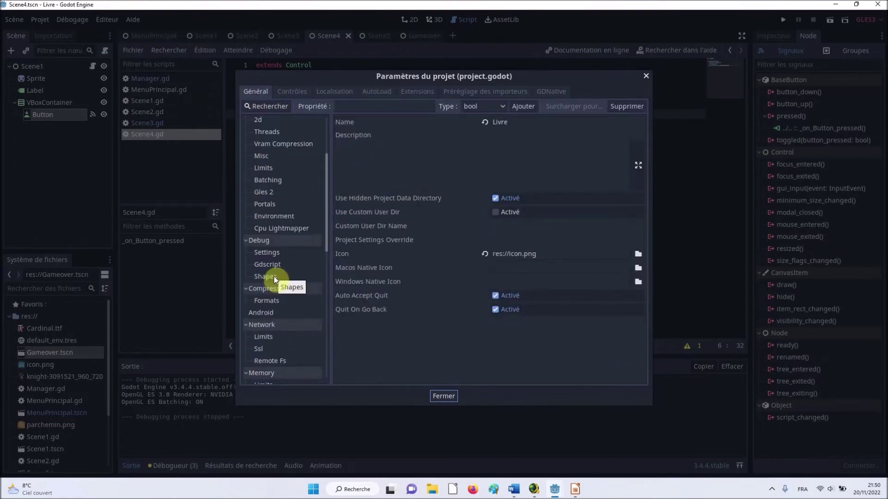
pyautogui.scroll(-2, 274, 277)
pyautogui.scroll(-3, 268, 296)
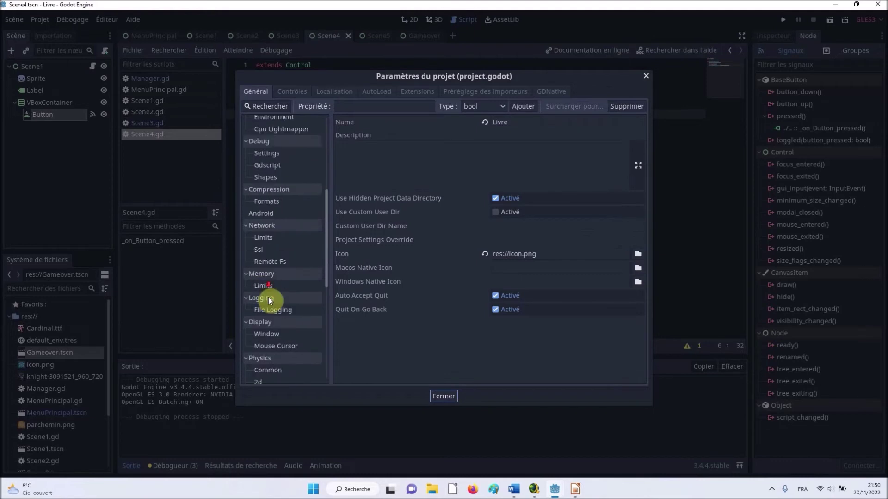
pyautogui.scroll(-2, 268, 298)
pyautogui.click(270, 302)
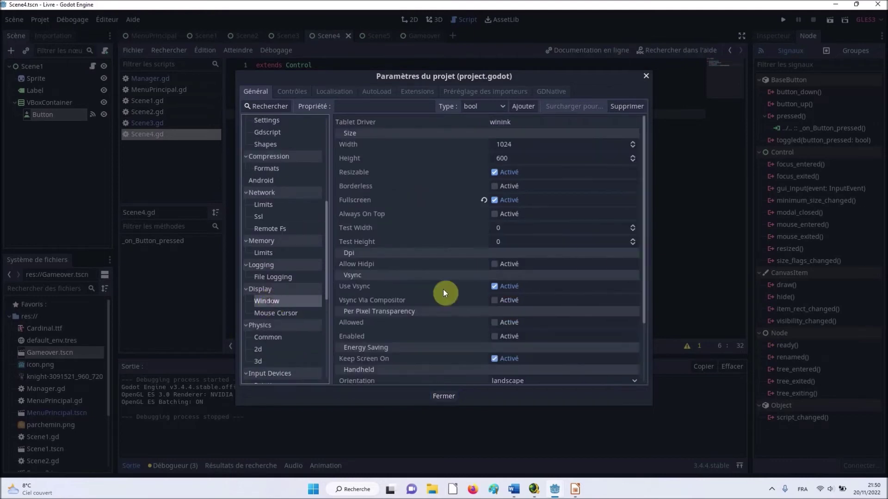
pyautogui.click(493, 200)
pyautogui.scroll(-3, 493, 201)
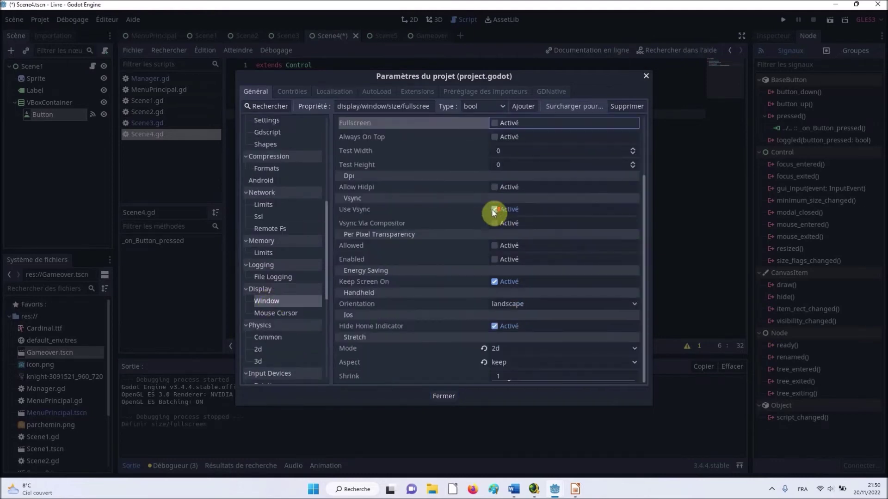
pyautogui.click(485, 354)
pyautogui.click(484, 361)
pyautogui.click(445, 395)
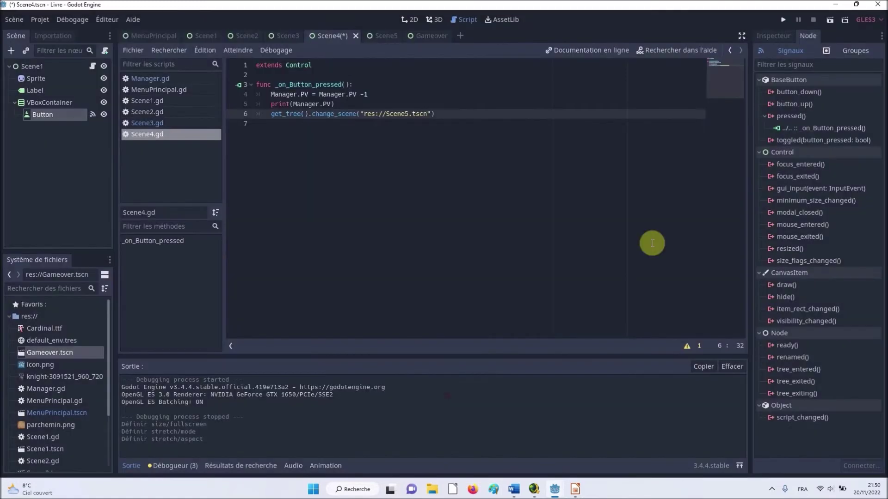
# - Play through to the guard attack, continue past losing 1 health point, and close the game
pyautogui.click(790, 22)
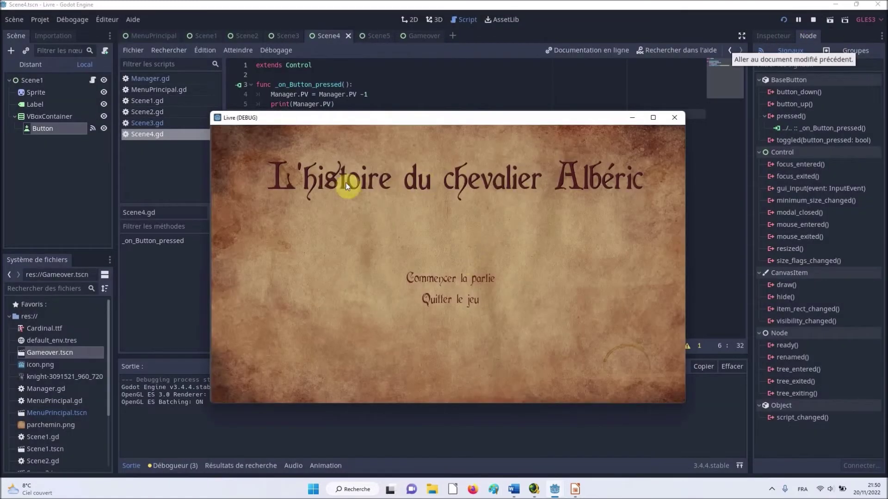
pyautogui.click(459, 280)
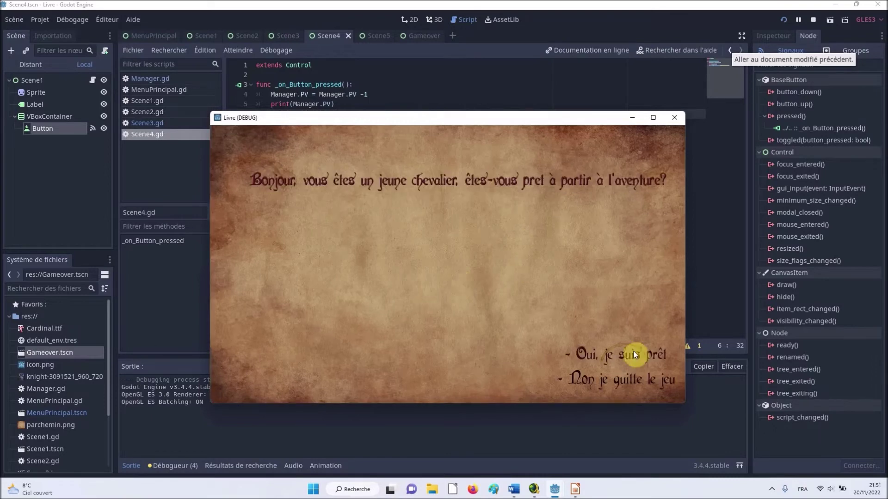
pyautogui.click(633, 349)
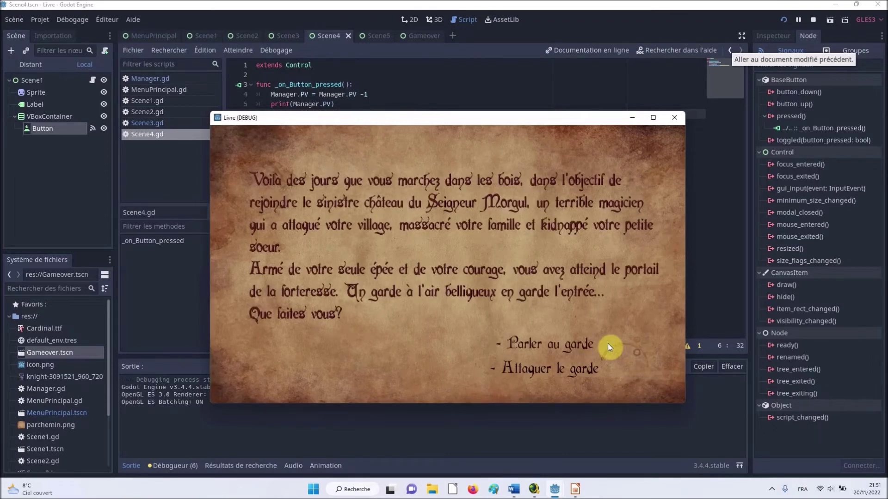
pyautogui.click(559, 346)
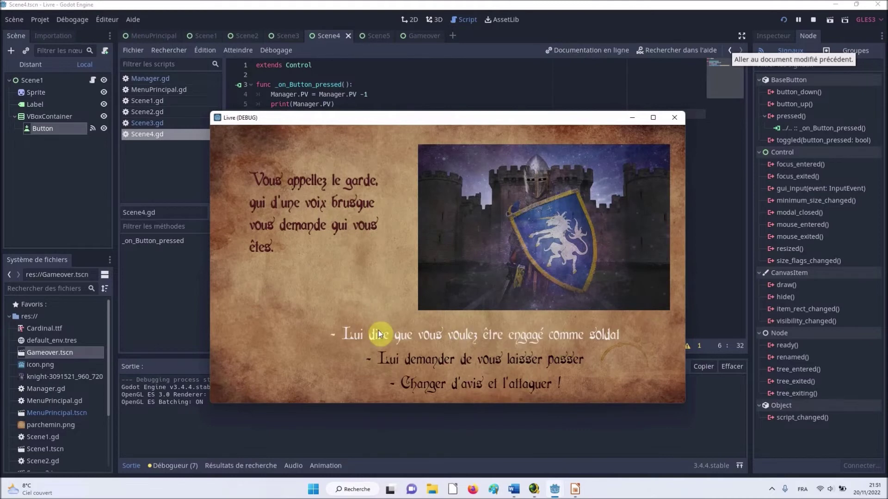
pyautogui.click(436, 385)
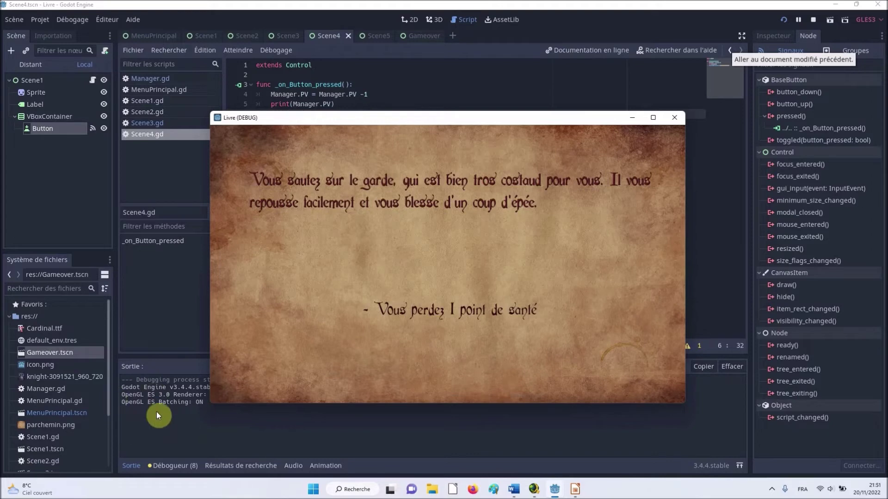
pyautogui.click(464, 315)
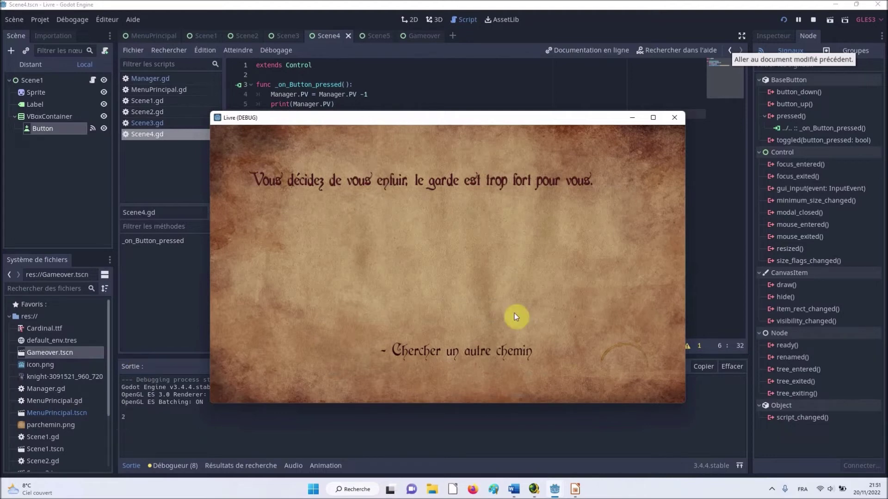
pyautogui.click(674, 117)
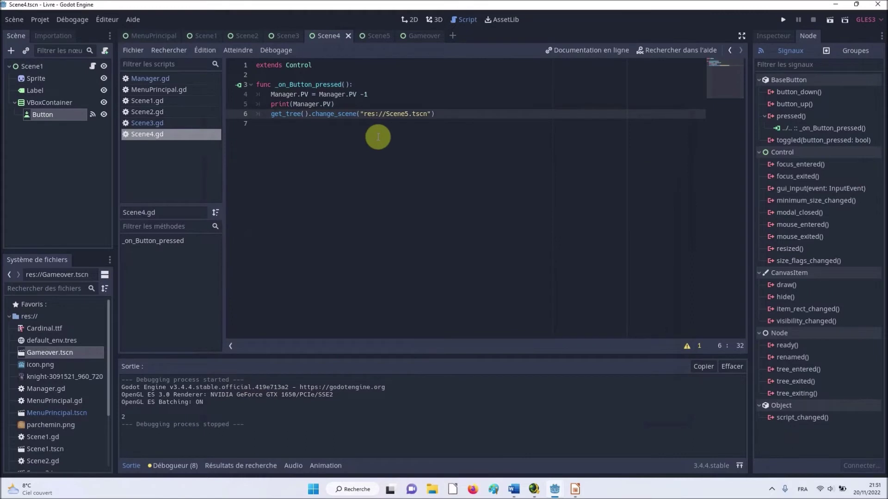
# - Change the Scene4 health decrement from -1 to -3
pyautogui.click(368, 95)
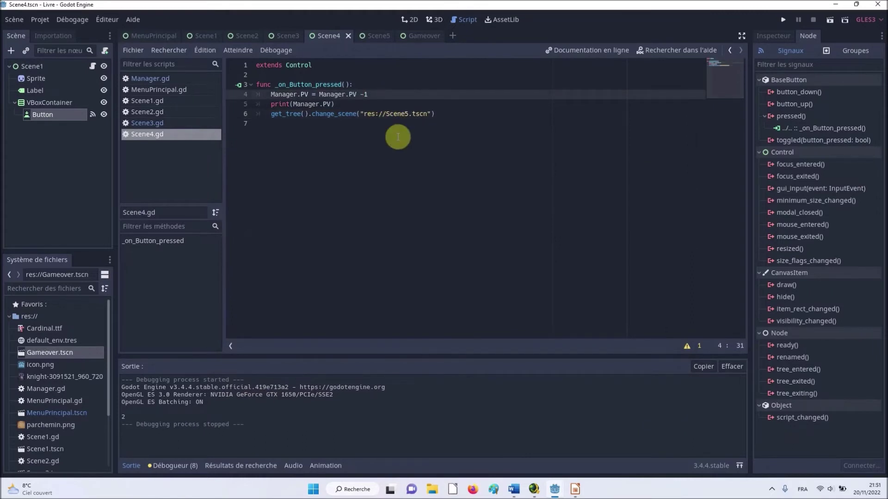
pyautogui.press('BackSpace')
pyautogui.write('3')
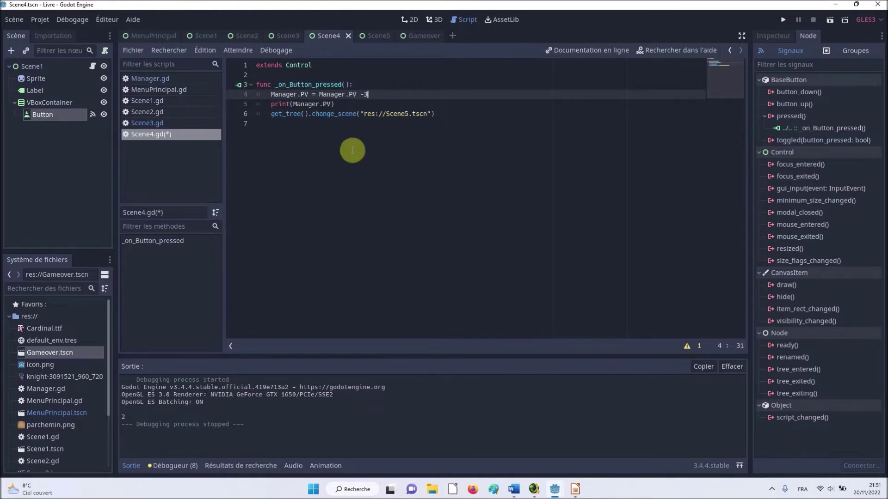
# - Run the game through the guard attack to the death screen, then close it
pyautogui.click(783, 22)
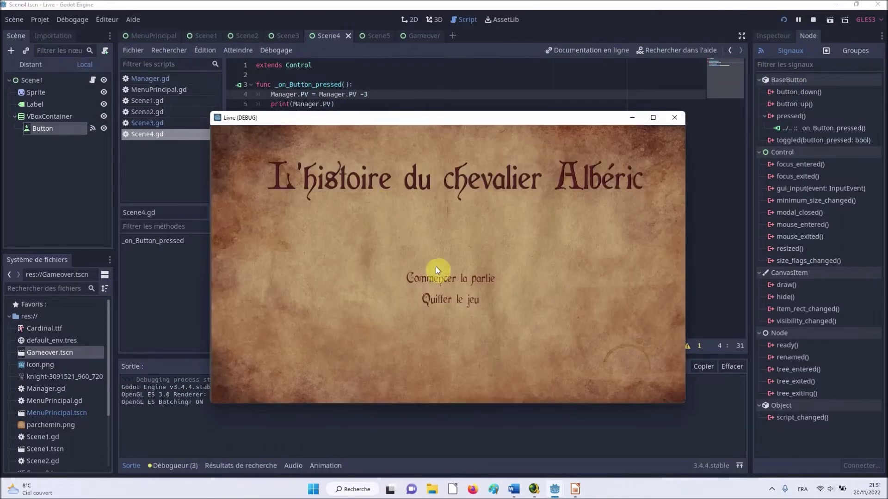
pyautogui.click(453, 278)
pyautogui.click(578, 352)
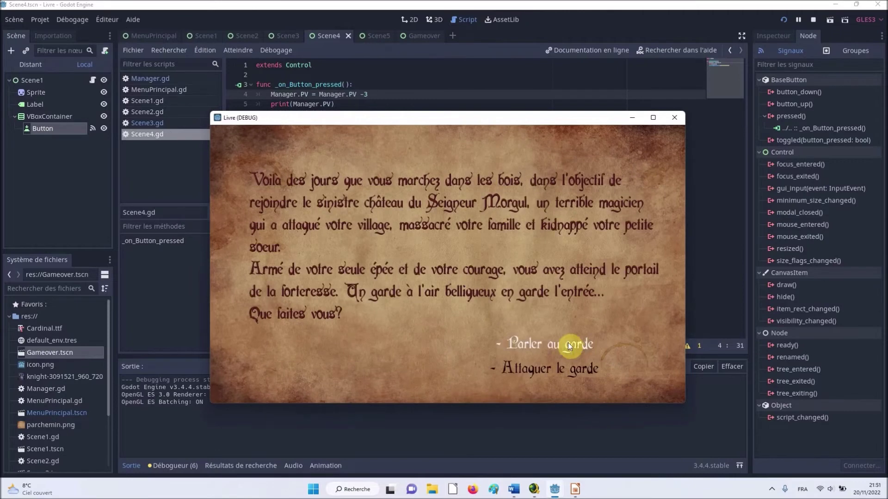
pyautogui.click(564, 342)
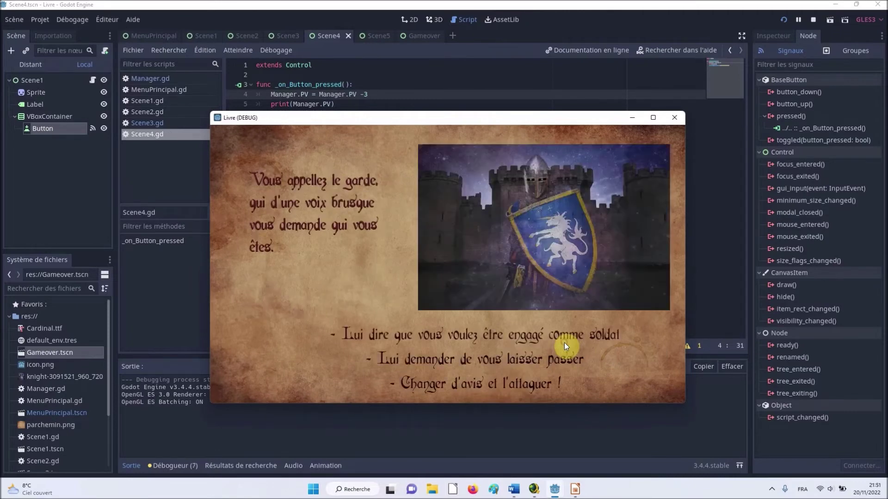
pyautogui.click(520, 379)
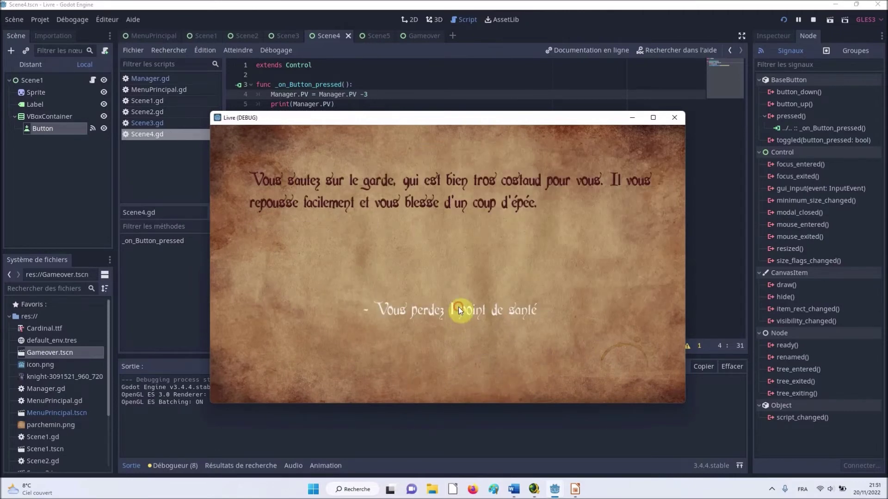
pyautogui.click(458, 306)
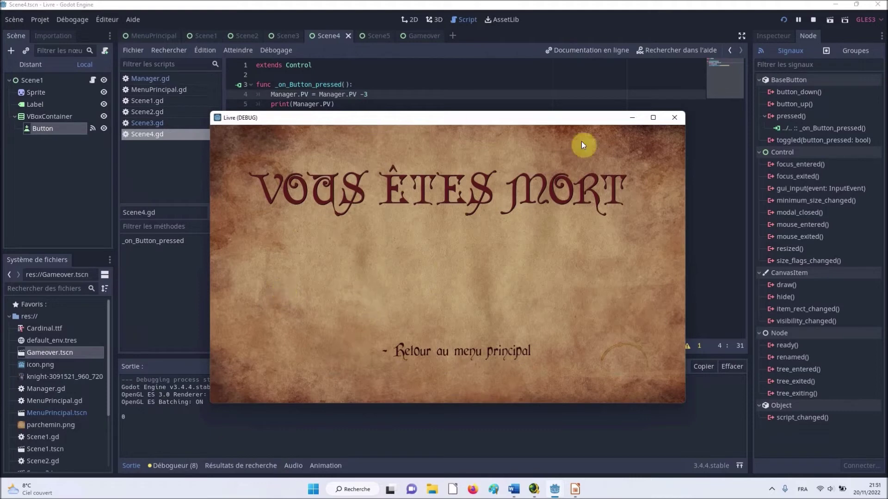
pyautogui.click(674, 118)
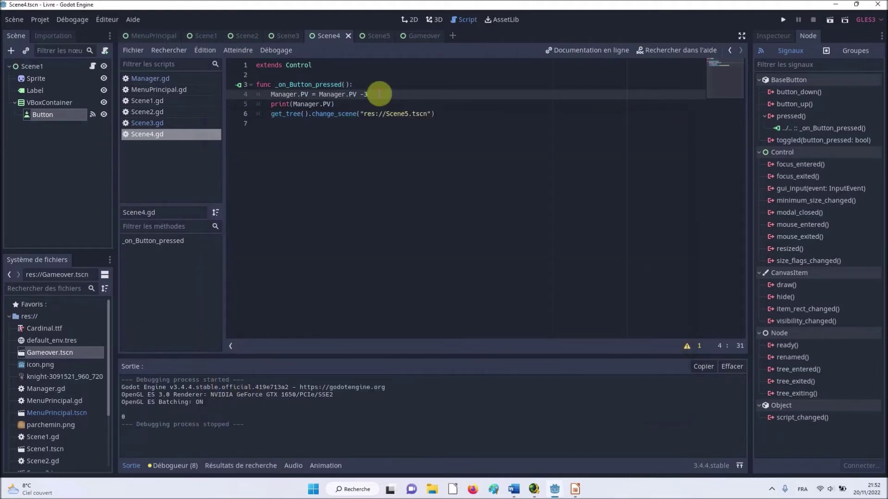
# - Set the Scene4 health decrement back from -3 to -1
pyautogui.press('BackSpace')
pyautogui.press('Up')
pyautogui.click(379, 94)
pyautogui.write('1')
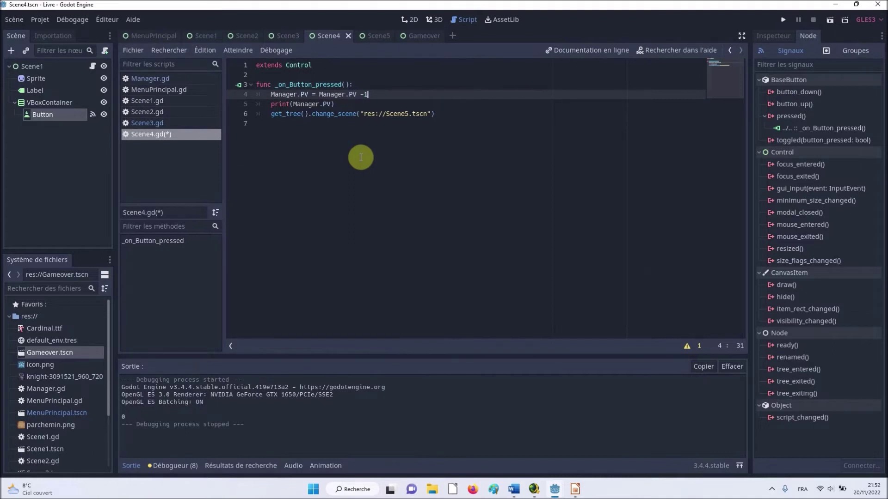
pyautogui.click(416, 35)
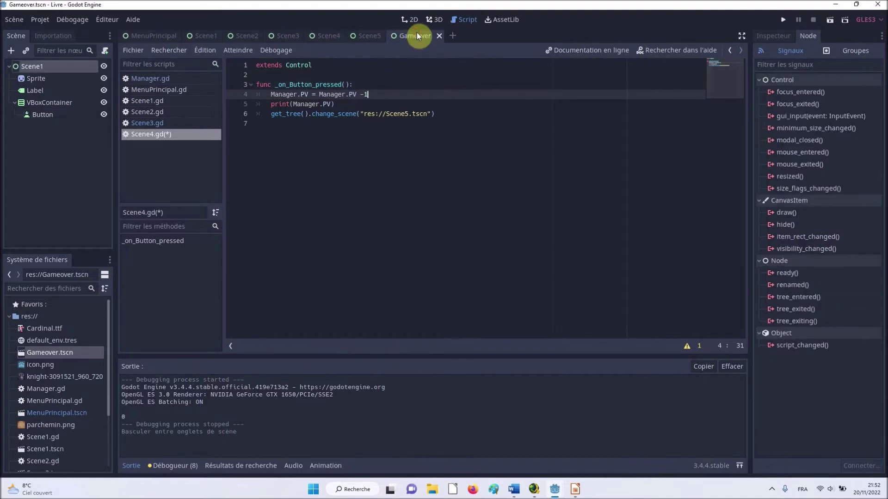
pyautogui.click(411, 19)
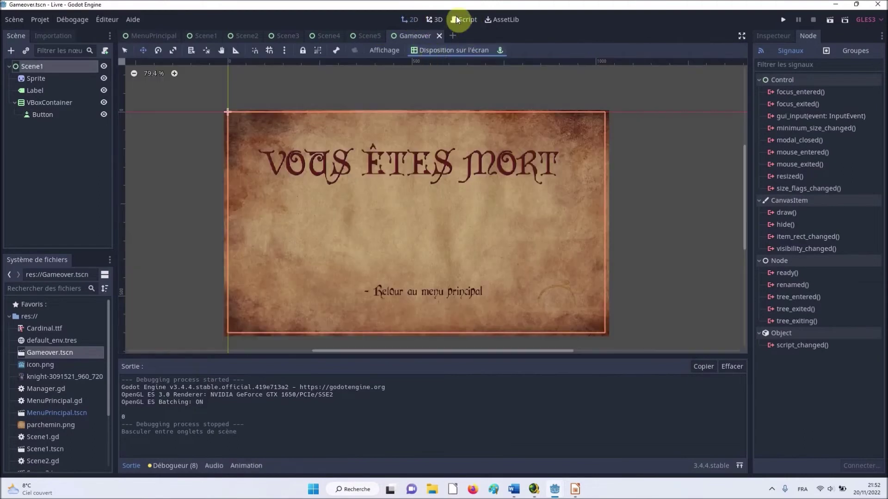
pyautogui.click(323, 35)
pyautogui.click(460, 18)
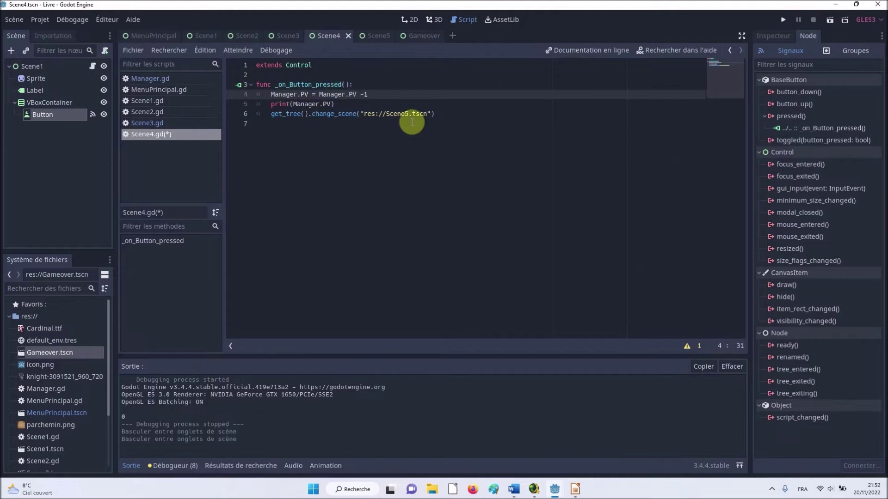
# - Select the change_scene and Manager.PV lines in Scene4.gd, then open Manager.gd
pyautogui.moveTo(448, 114)
pyautogui.mouseDown()
pyautogui.moveTo(357, 113)
pyautogui.moveTo(266, 94)
pyautogui.mouseUp()
pyautogui.keyDown('shift'); pyautogui.click(257, 115); pyautogui.keyUp('shift')
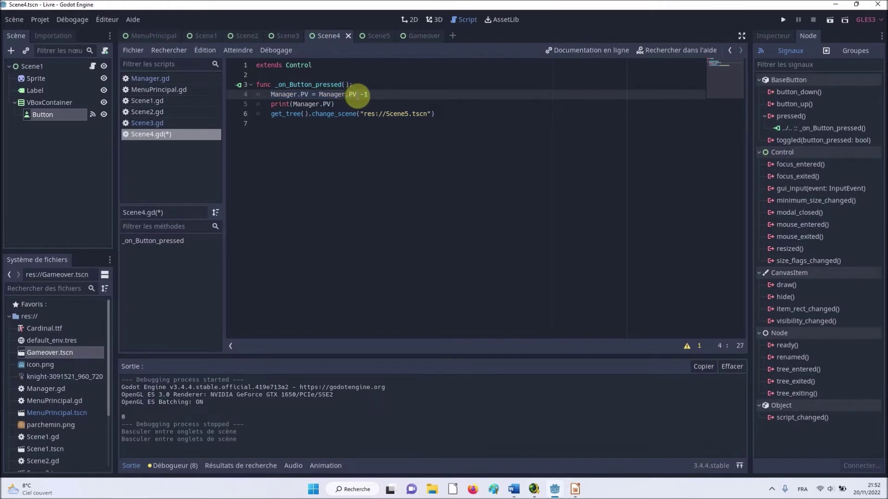
pyautogui.moveTo(356, 94); pyautogui.dragTo(320, 95)
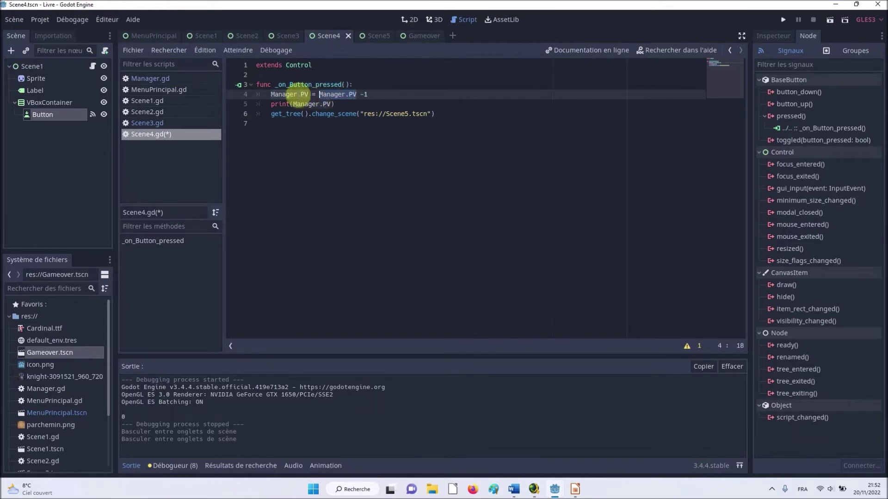
pyautogui.click(153, 79)
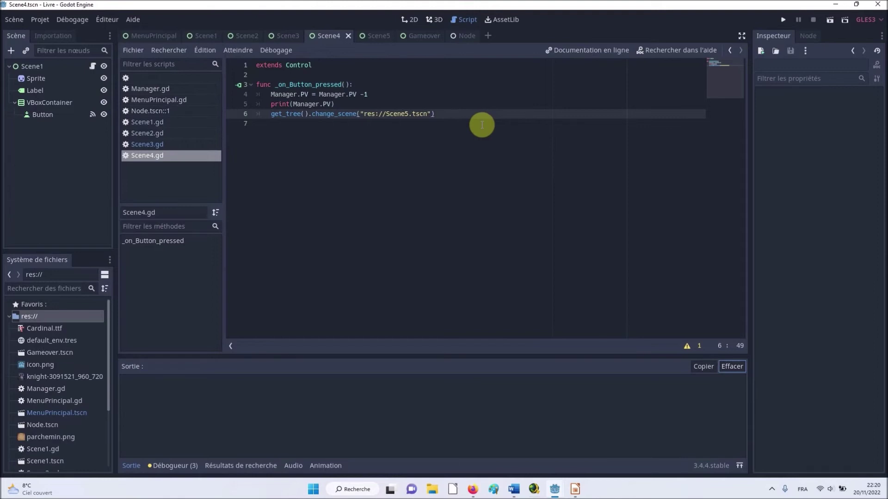
# - Switch between Scene4's script and 2D layout, ending on the guard-attack parchment
pyautogui.click(410, 19)
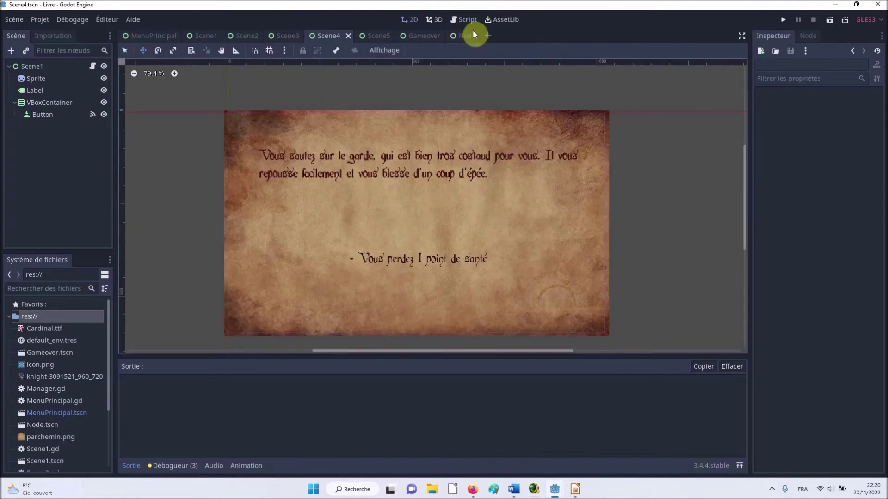
pyautogui.click(467, 18)
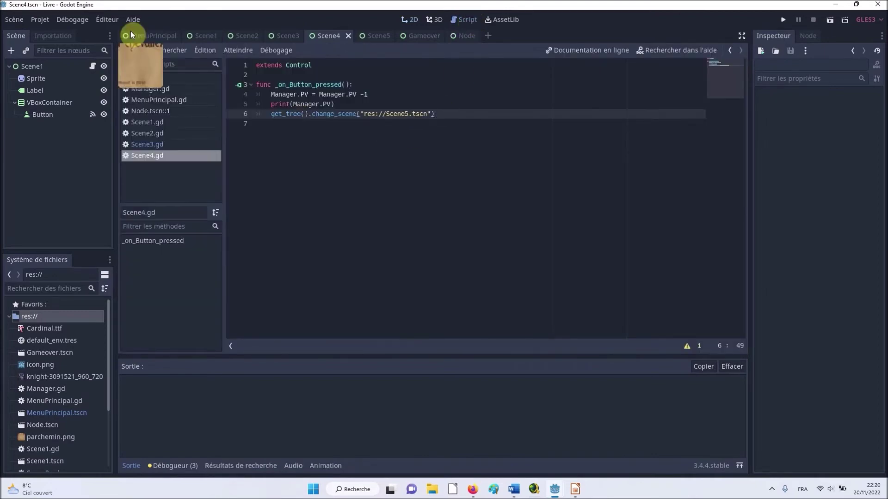
pyautogui.click(409, 20)
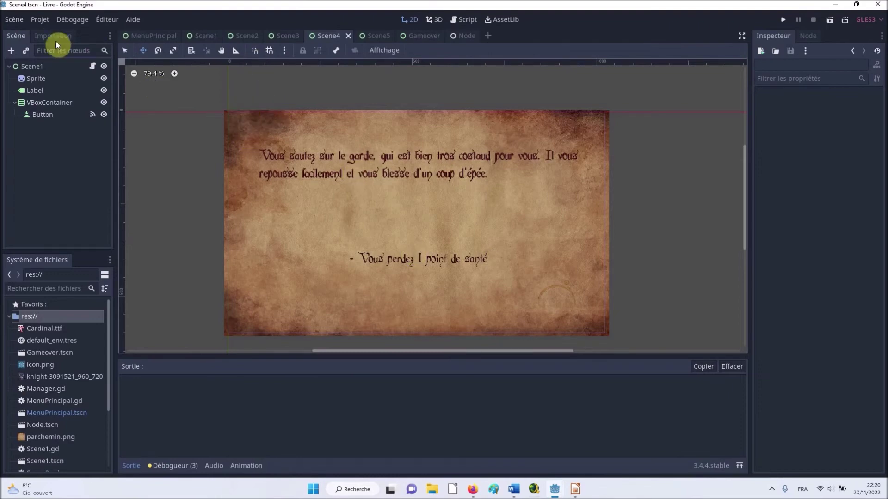
# - Create a new scene with a plain Node as its root
pyautogui.click(21, 21)
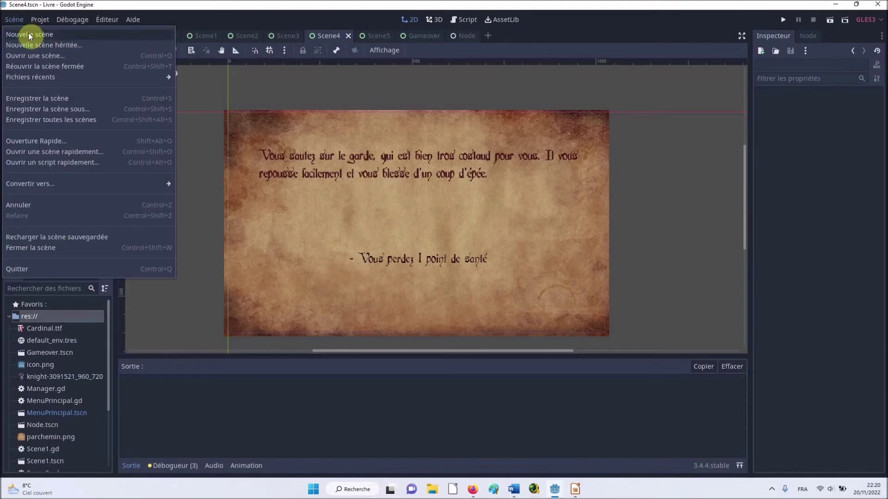
pyautogui.click(28, 33)
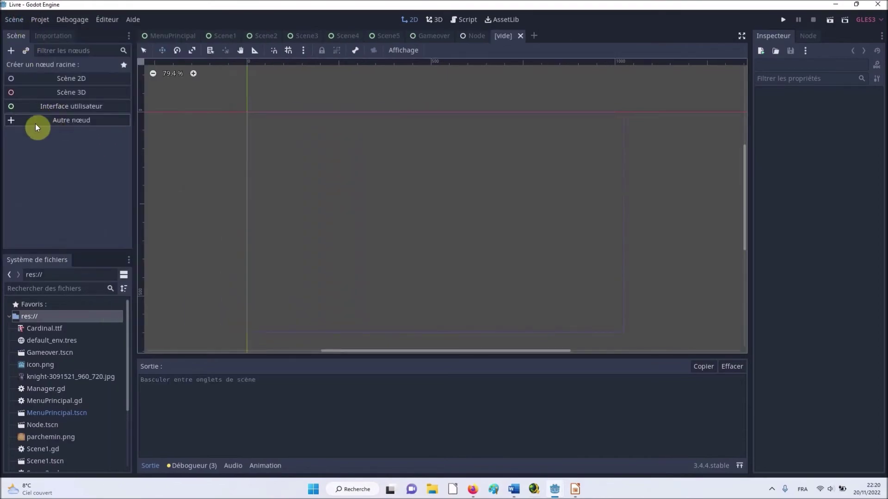
pyautogui.click(54, 121)
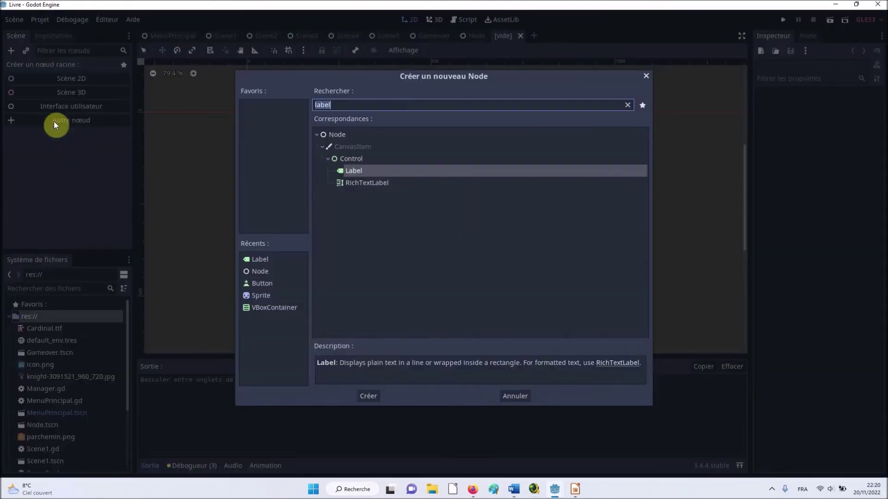
pyautogui.doubleClick(336, 134)
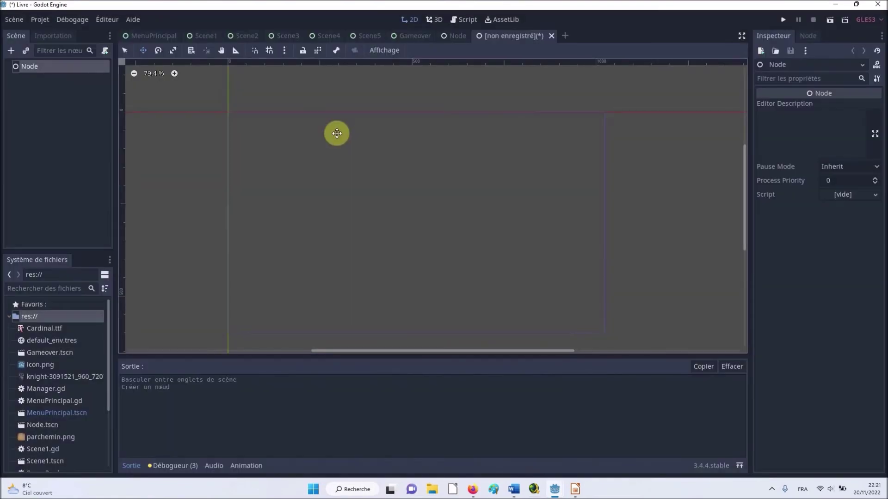
# - Add a Label child under the root Node
pyautogui.rightClick(20, 68)
pyautogui.click(32, 76)
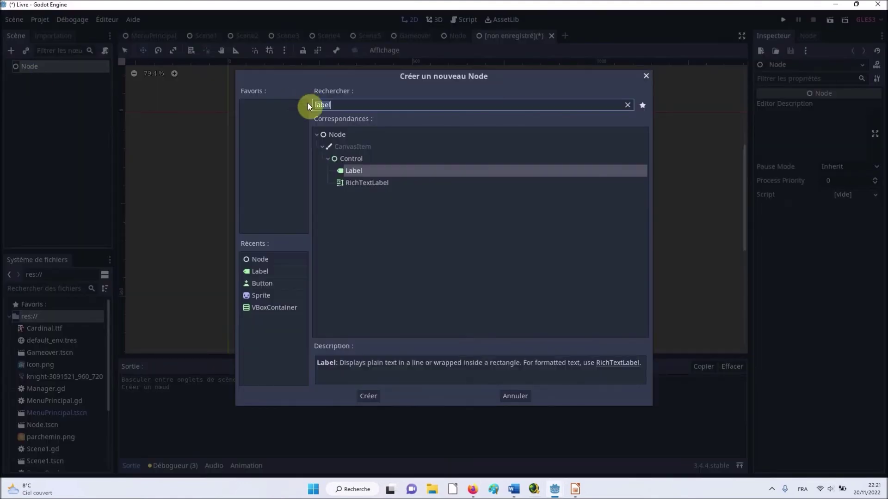
pyautogui.doubleClick(351, 172)
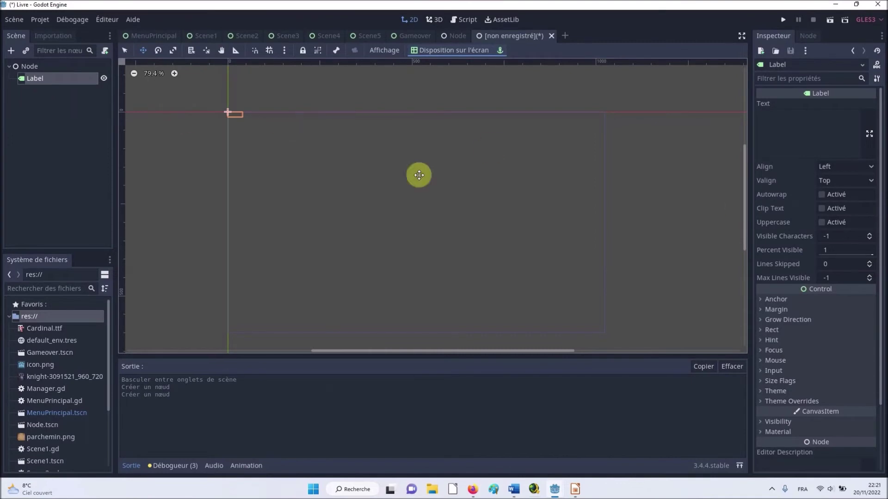
# - Set the new Label's text to 'Points de vie :' and zoom the canvas
pyautogui.click(792, 135)
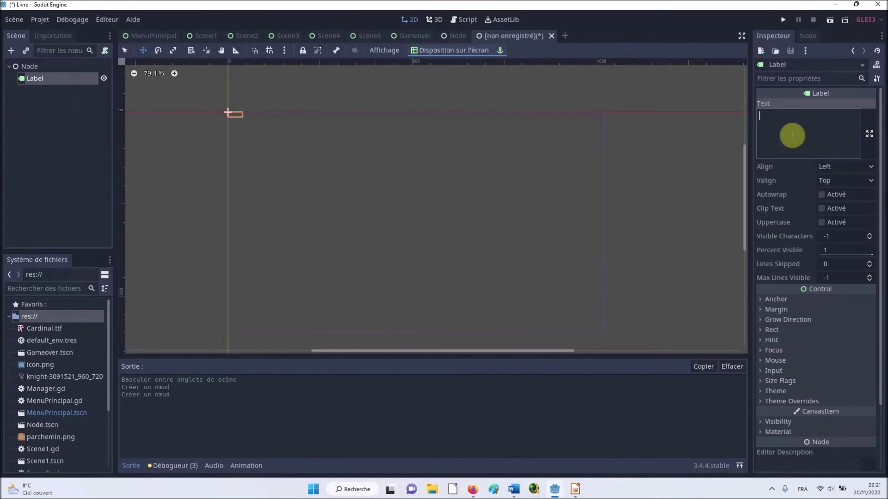
pyautogui.write('Points ')
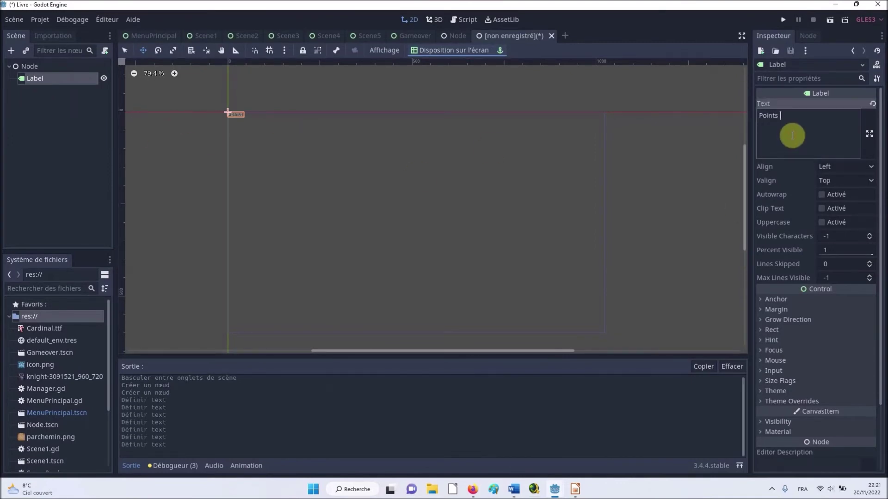
pyautogui.write('de vie :')
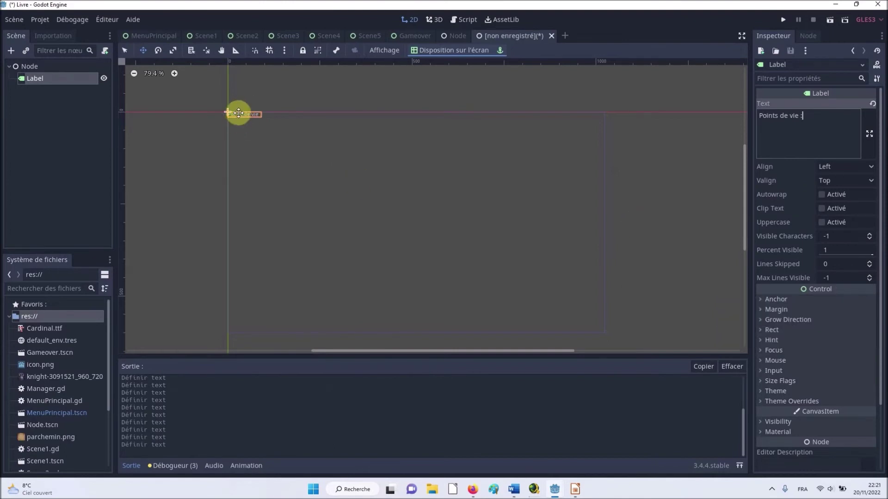
pyautogui.scroll(2, 237, 120)
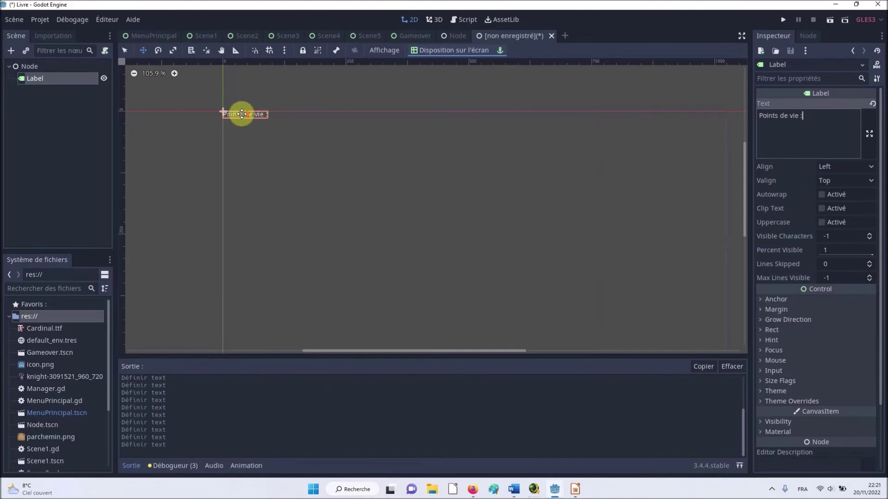
pyautogui.scroll(3, 239, 117)
pyautogui.scroll(2, 239, 116)
pyautogui.scroll(-3, 788, 334)
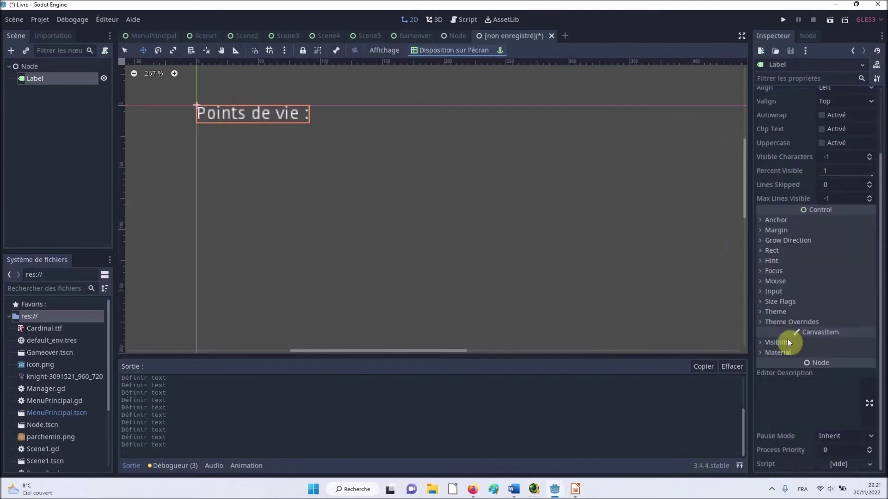
# - Expand the Label's Theme Overrides section for colours and fonts
pyautogui.click(762, 324)
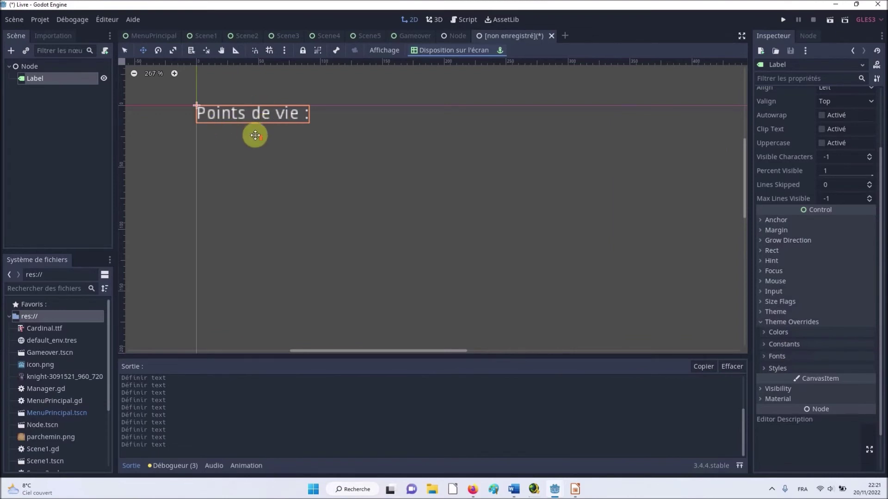
pyautogui.scroll(1, 252, 134)
pyautogui.scroll(-2, 253, 135)
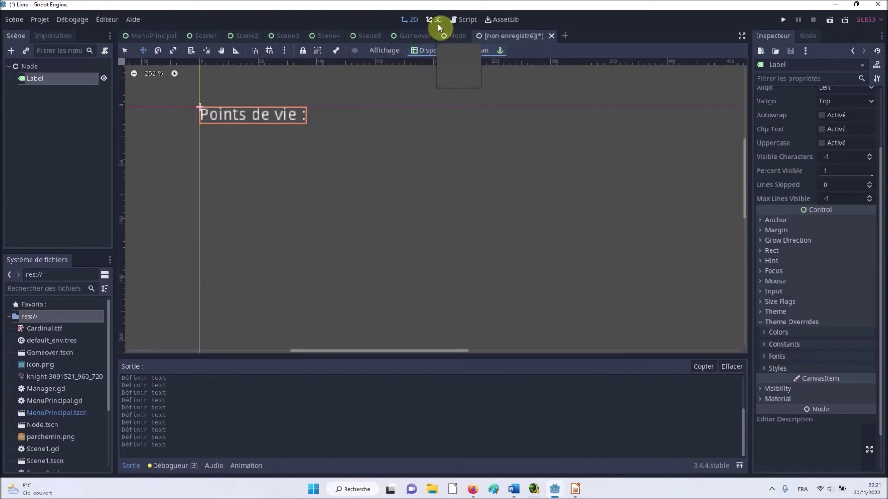
# - Attach a new script res://Vie.gd to the root Node and delete its template code
pyautogui.click(25, 67)
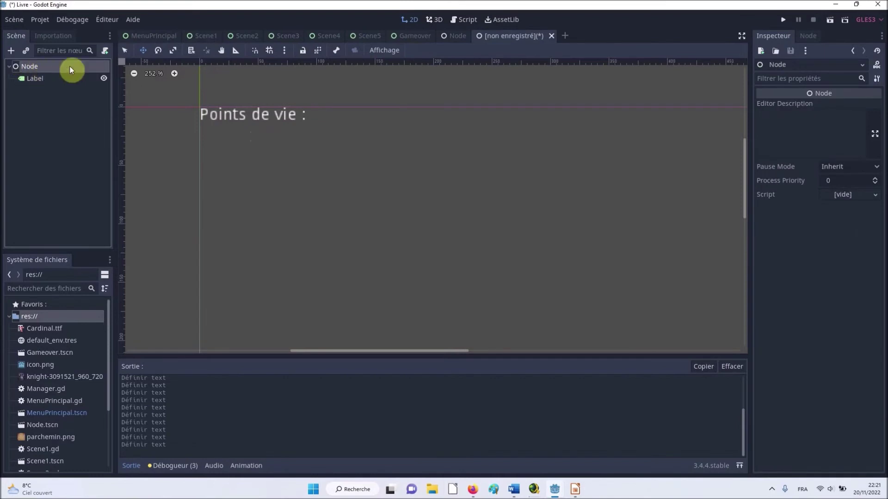
pyautogui.click(106, 49)
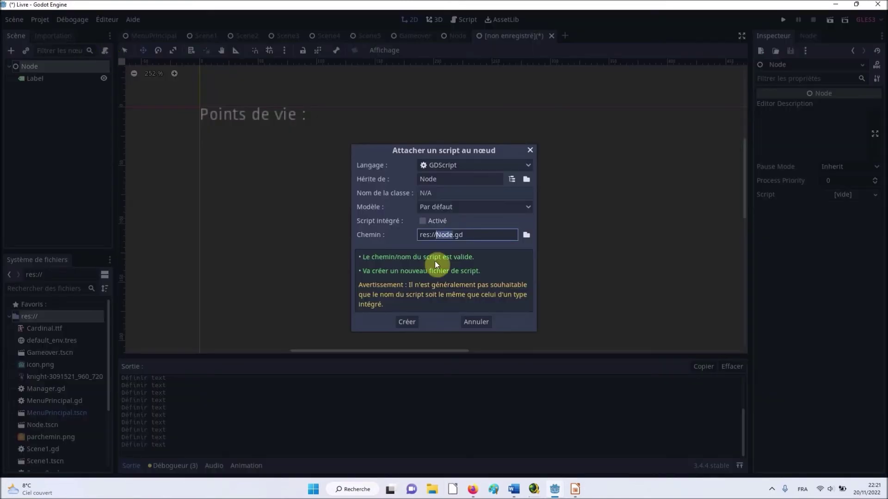
pyautogui.write('Vie')
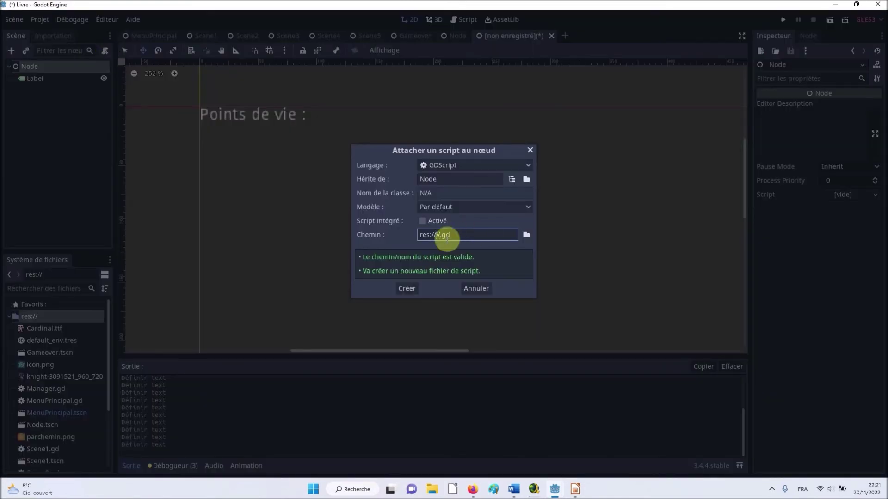
pyautogui.click(407, 288)
pyautogui.moveTo(317, 211); pyautogui.dragTo(261, 84)
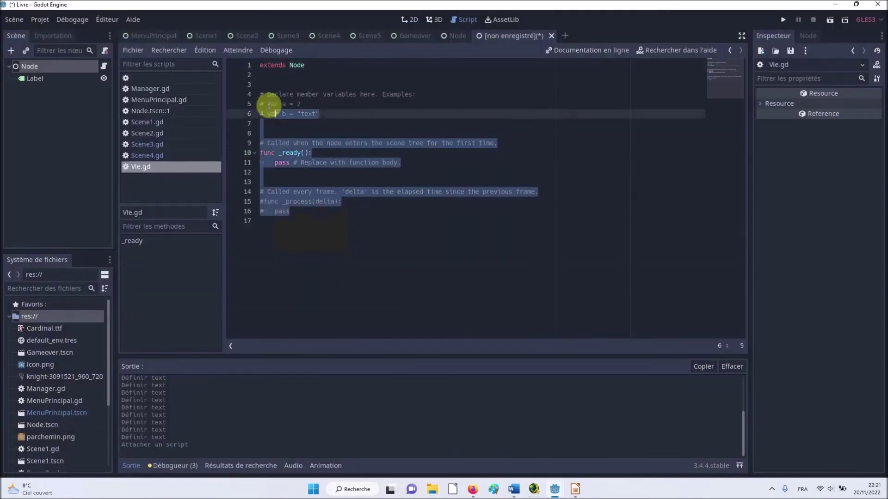
pyautogui.press('Delete')
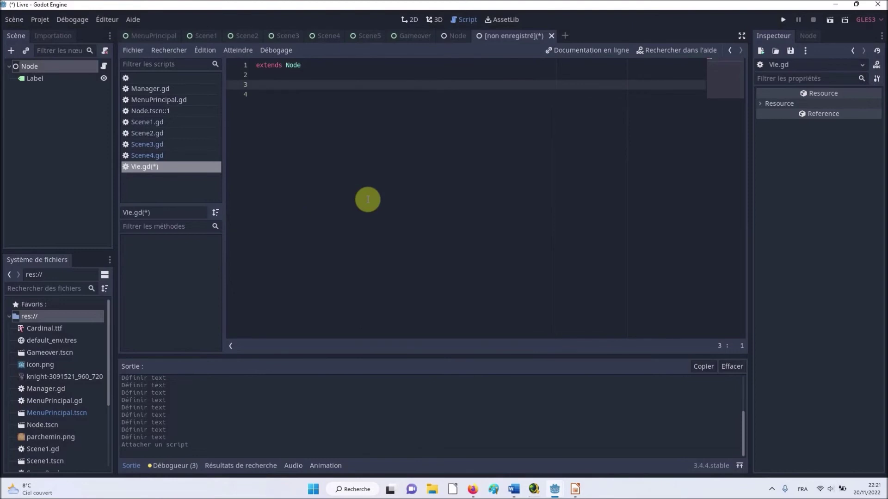
# - Write a _process function setting the Label's text to "Points de vie"
pyautogui.write('func ')
pyautogui.write('_pro')
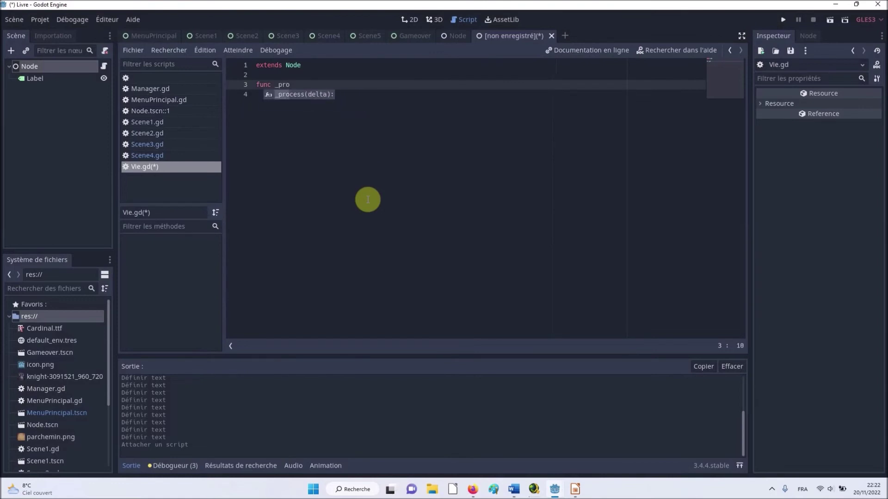
pyautogui.press('Return')
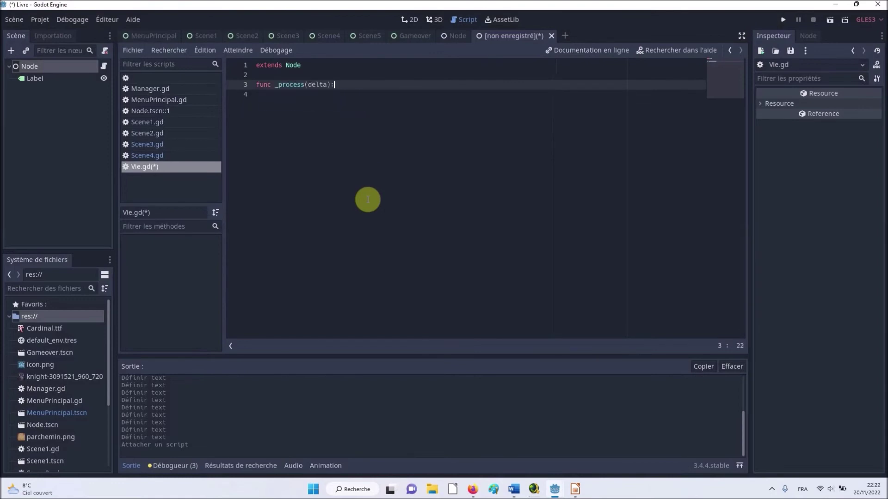
pyautogui.press('Return')
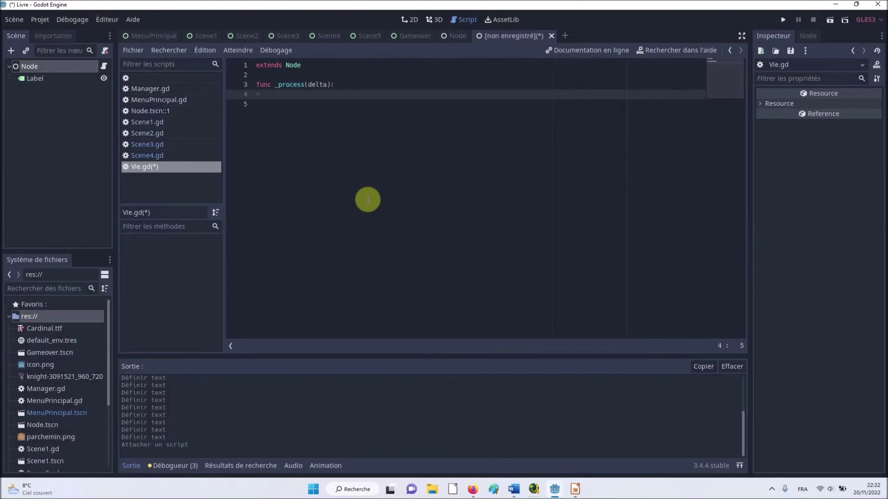
pyautogui.write('$')
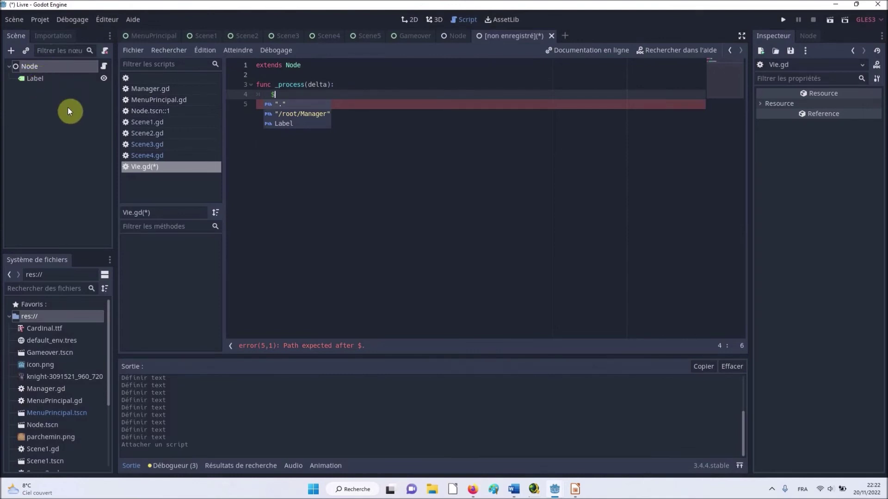
pyautogui.write('Labl')
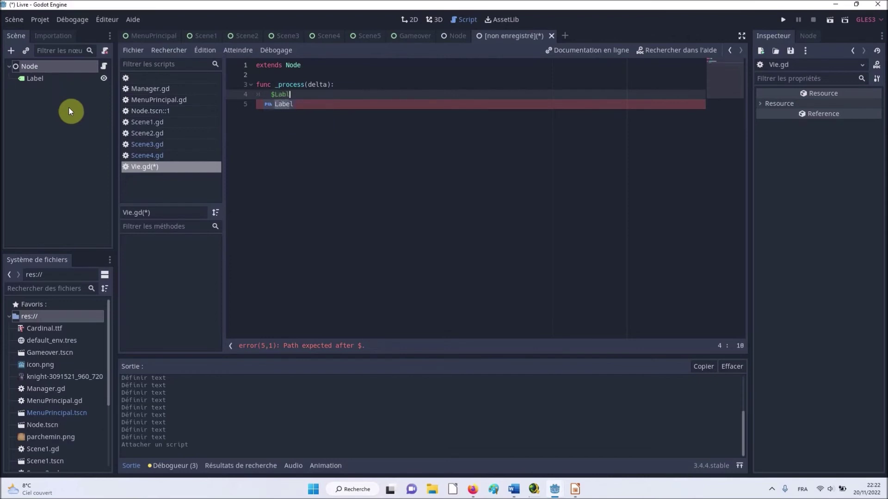
pyautogui.write('.')
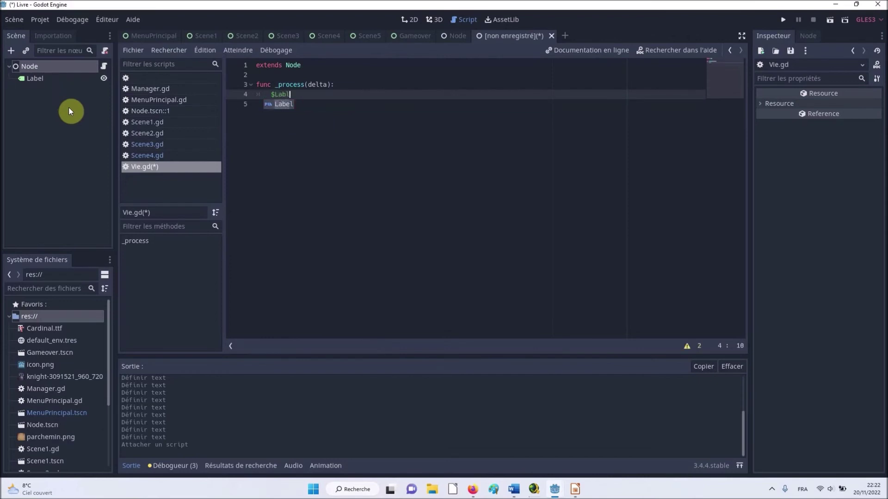
pyautogui.write('text = ')
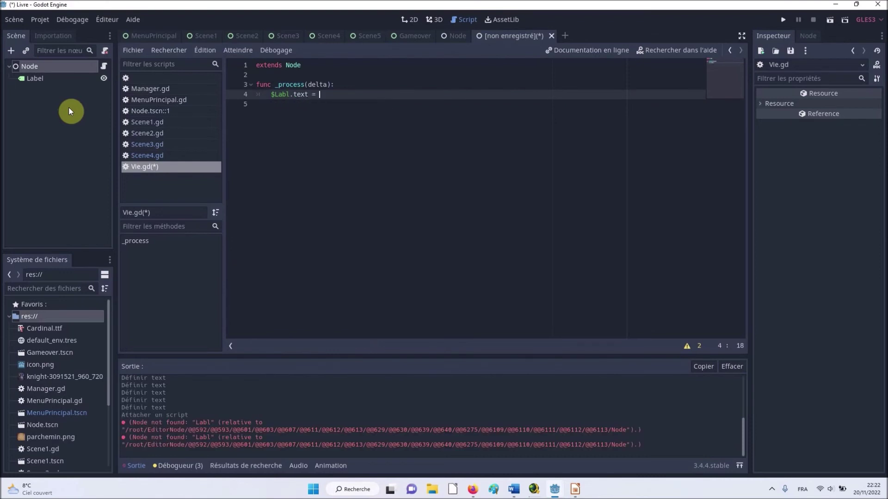
pyautogui.write('"')
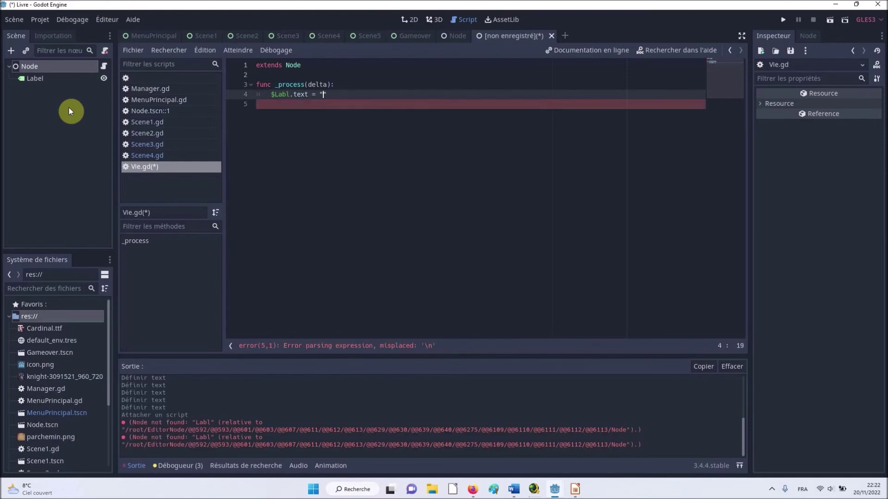
pyautogui.write('P')
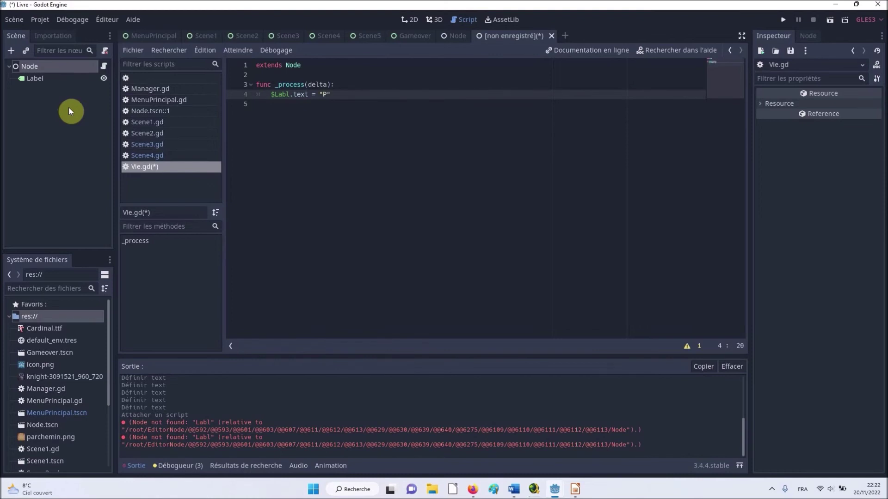
pyautogui.write('oi')
pyautogui.write('nts de vie :')
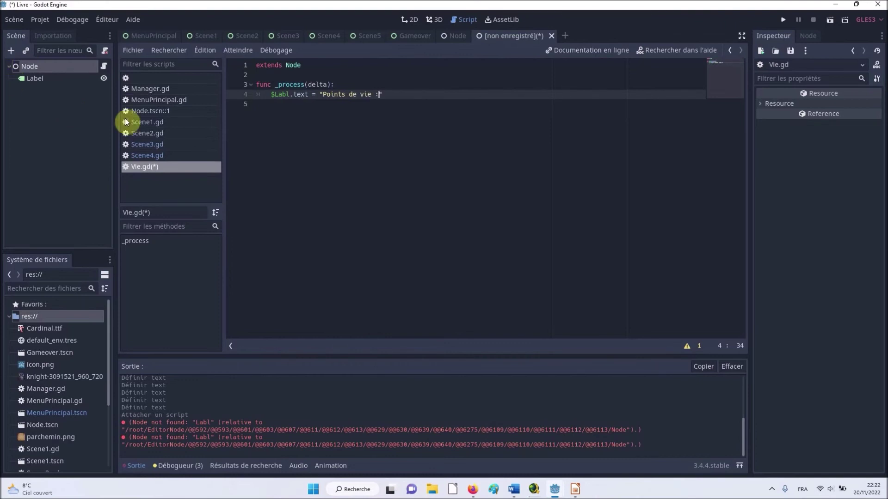
pyautogui.click(409, 22)
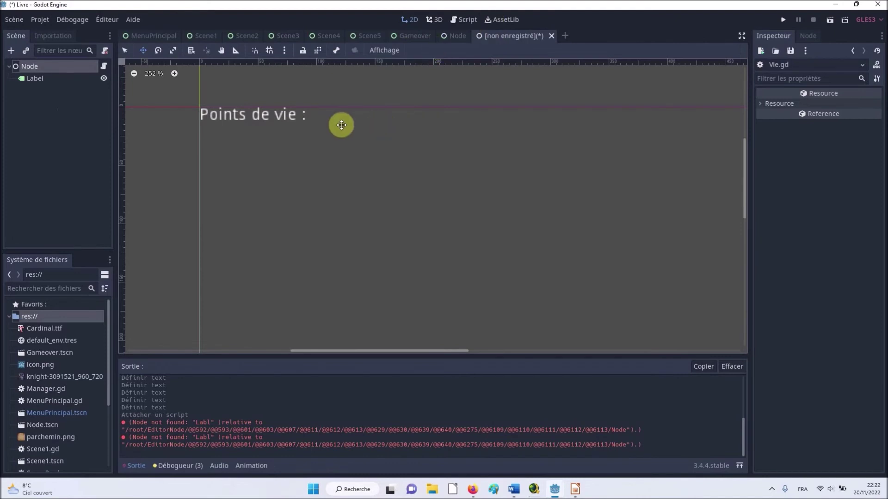
pyautogui.click(478, 19)
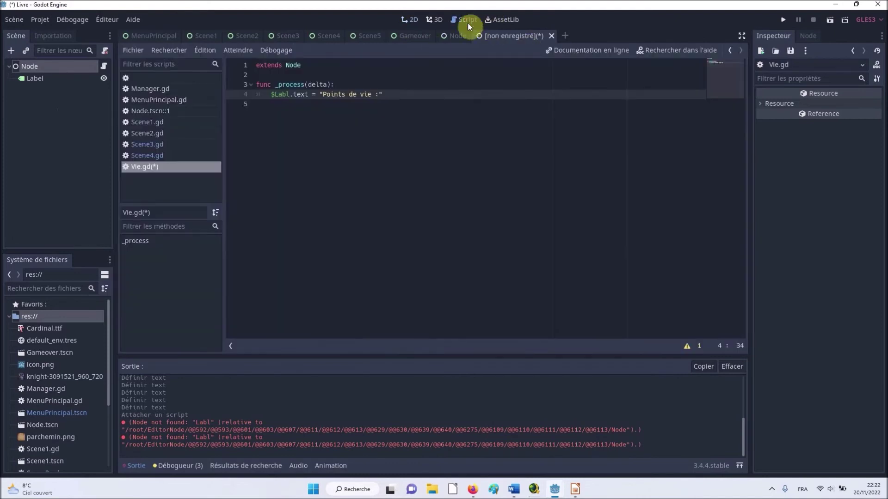
# - Append + str(Manager.PV) to the text line and fix the Labl typo to Label
pyautogui.click(379, 95)
pyautogui.write('+')
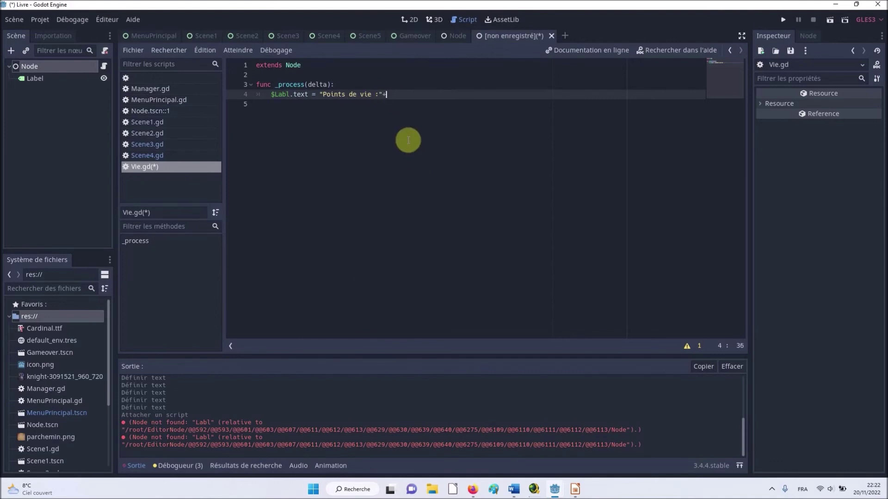
pyautogui.press('BackSpace')
pyautogui.press('BackSpace')
pyautogui.write('str')
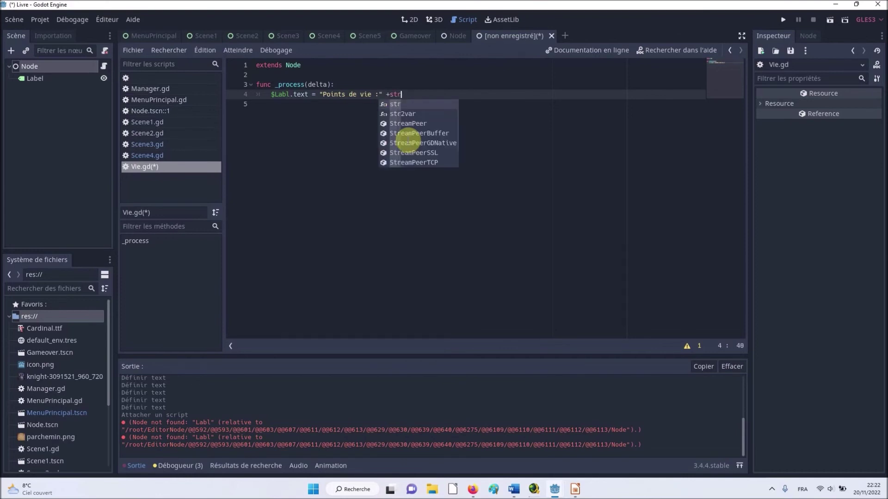
pyautogui.press('Return')
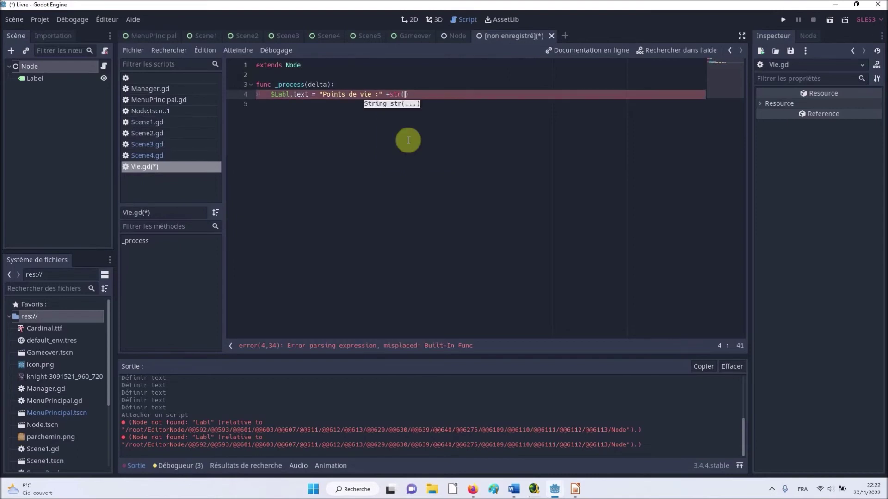
pyautogui.write('Manag')
pyautogui.write('er')
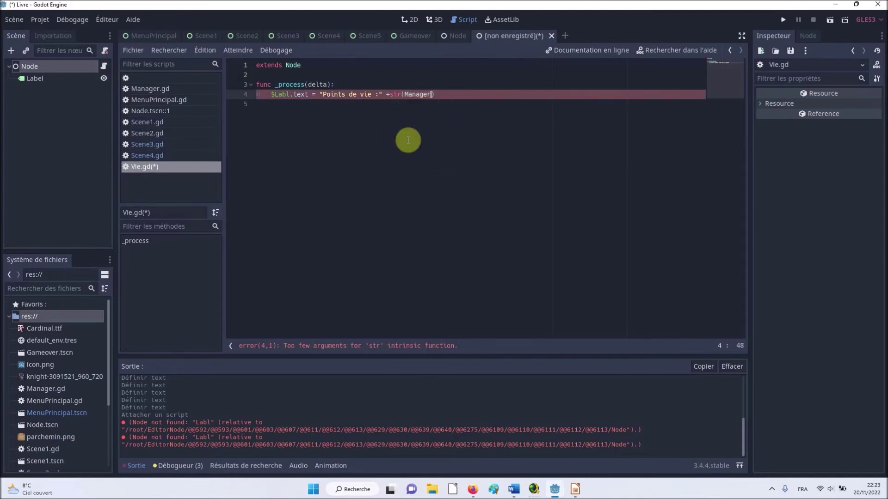
pyautogui.write('.')
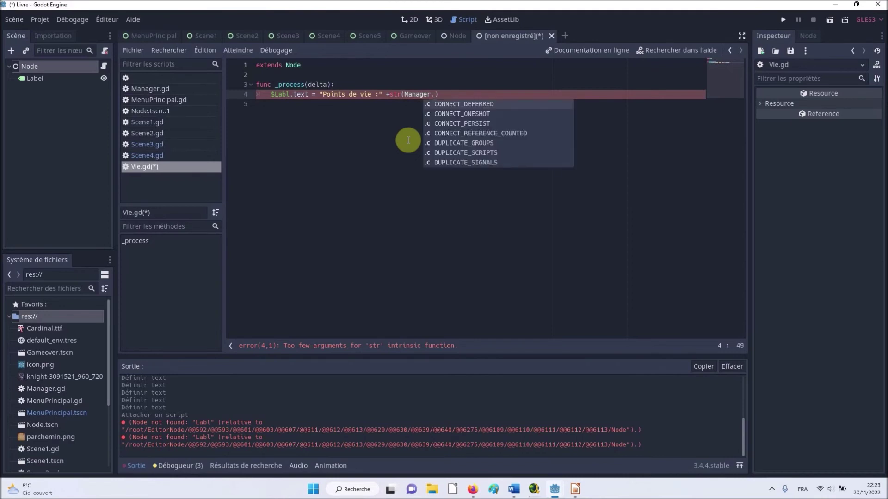
pyautogui.write('PV')
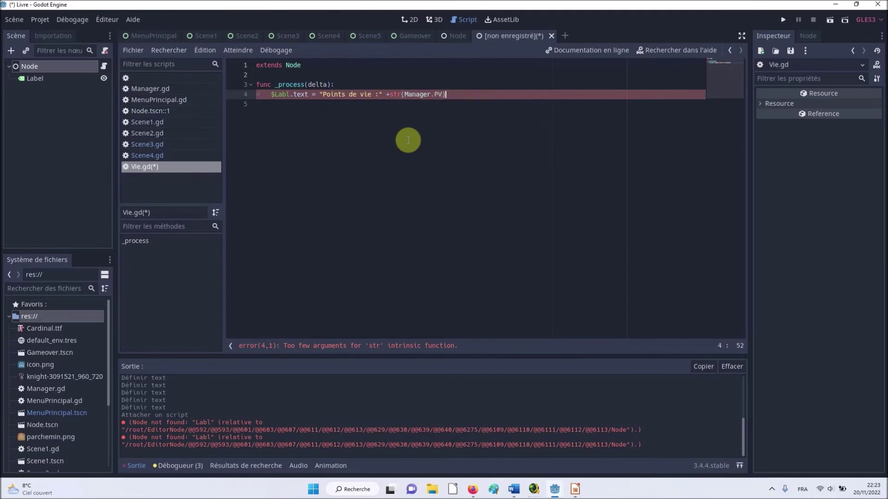
pyautogui.click(290, 95)
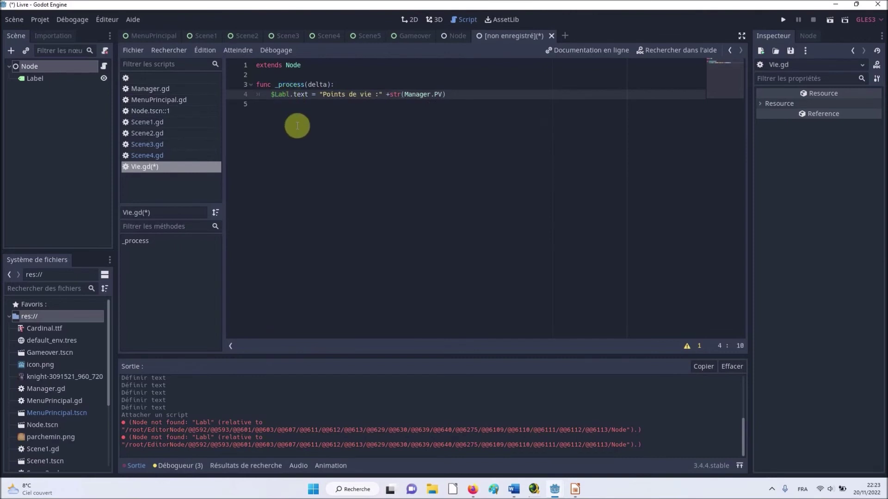
pyautogui.write('e')
pyautogui.click(297, 126)
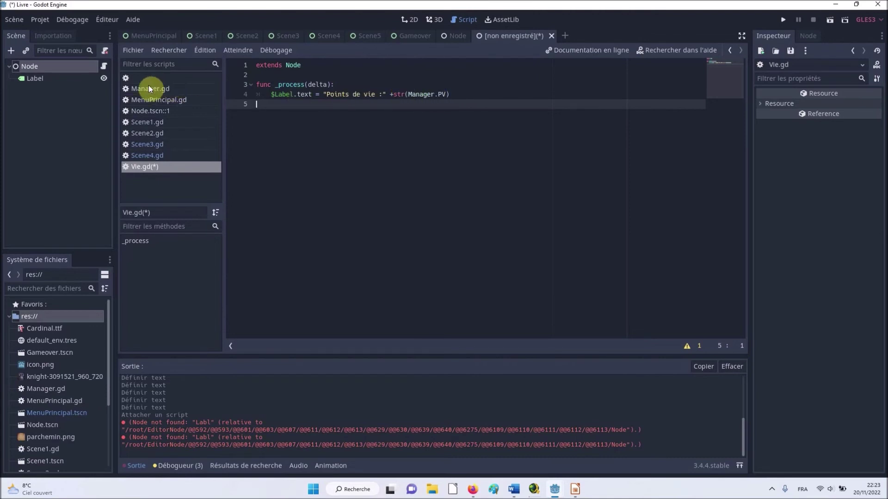
# - Switch to the health-label scene and zoom out its canvas
pyautogui.click(412, 21)
pyautogui.scroll(-3, 276, 109)
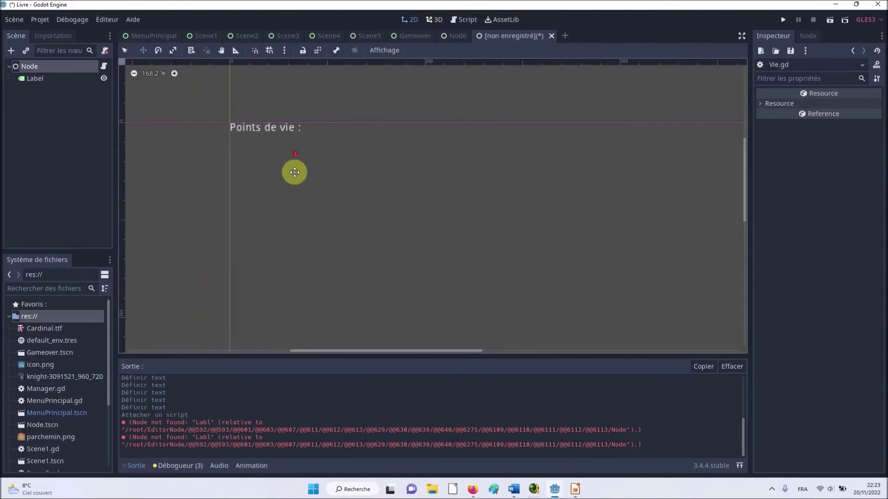
pyautogui.scroll(-2, 294, 173)
pyautogui.scroll(-1, 324, 175)
pyautogui.scroll(-2, 303, 174)
pyautogui.scroll(-1, 350, 210)
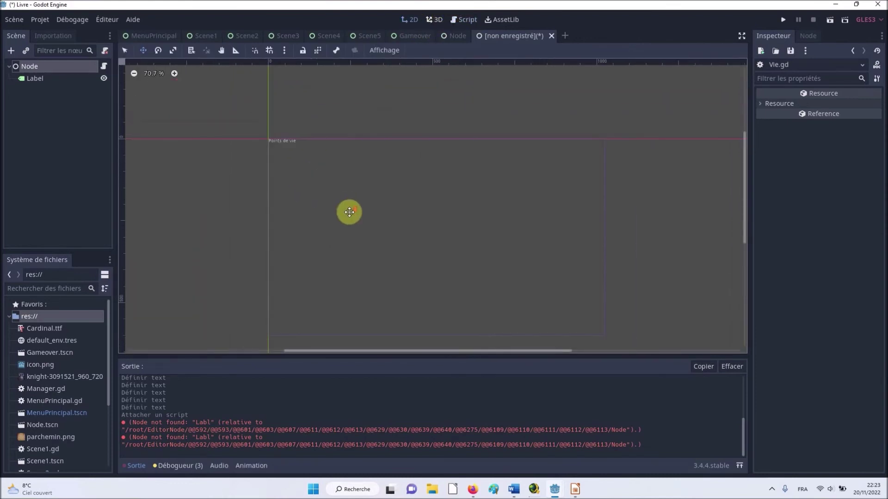
pyautogui.scroll(-1, 355, 182)
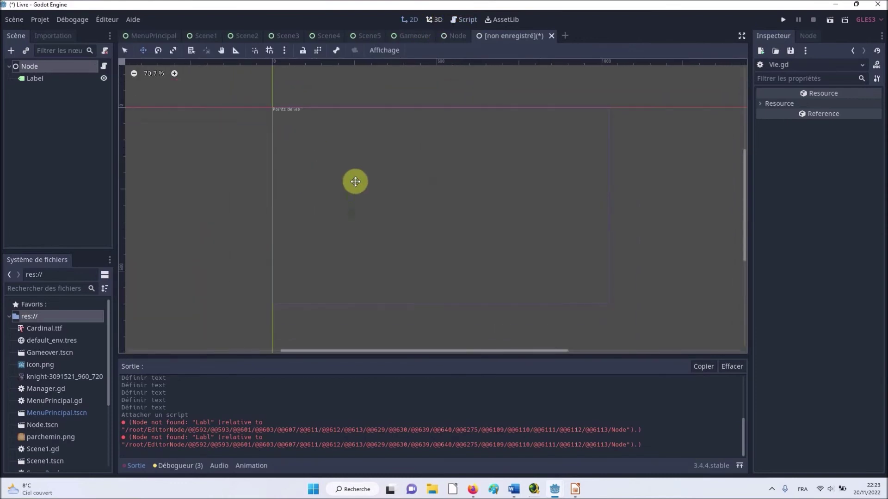
# - Rename the scene's root node to Vie and drag it toward the Scene1 tab
pyautogui.click(38, 70)
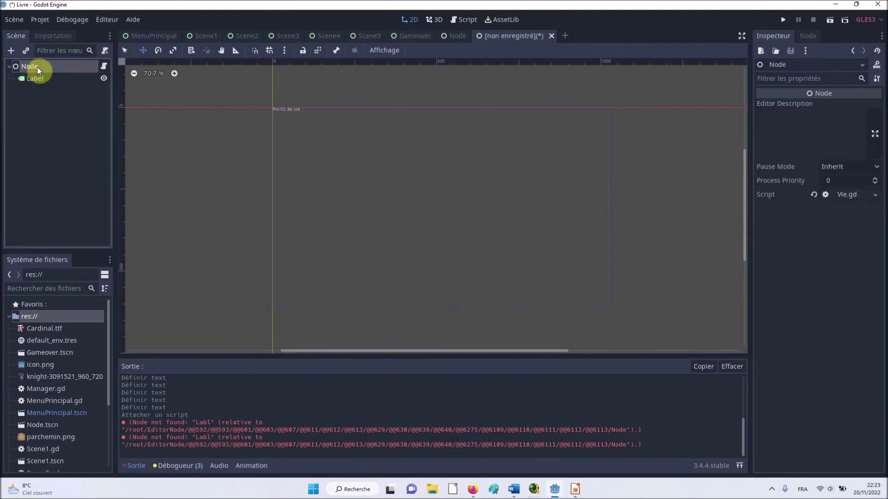
pyautogui.click(41, 68)
pyautogui.click(35, 66)
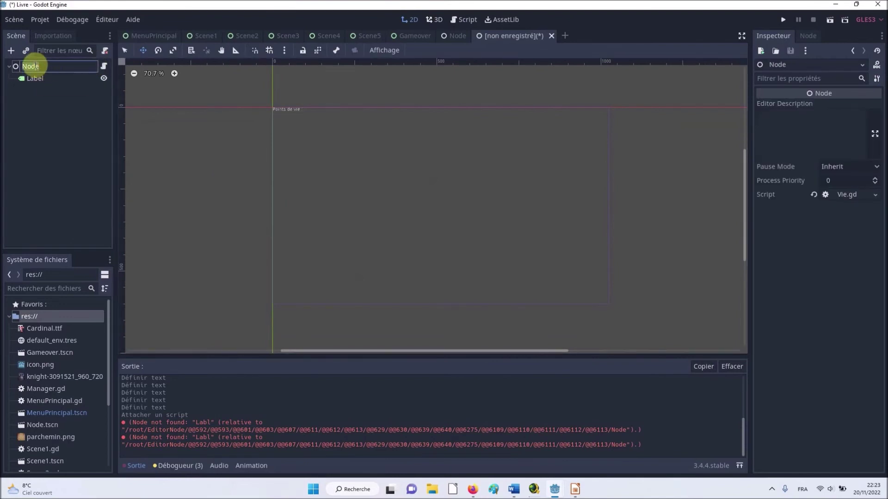
pyautogui.hotkey('ctrl', 'a')
pyautogui.write('Vie')
pyautogui.press('Return')
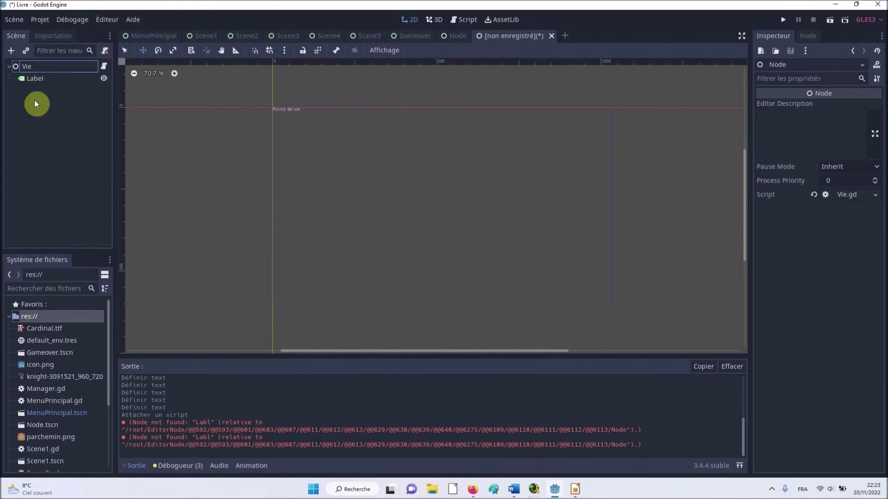
pyautogui.click(49, 122)
pyautogui.moveTo(25, 66)
pyautogui.mouseDown()
pyautogui.moveTo(439, 39)
pyautogui.moveTo(206, 35)
pyautogui.mouseUp()
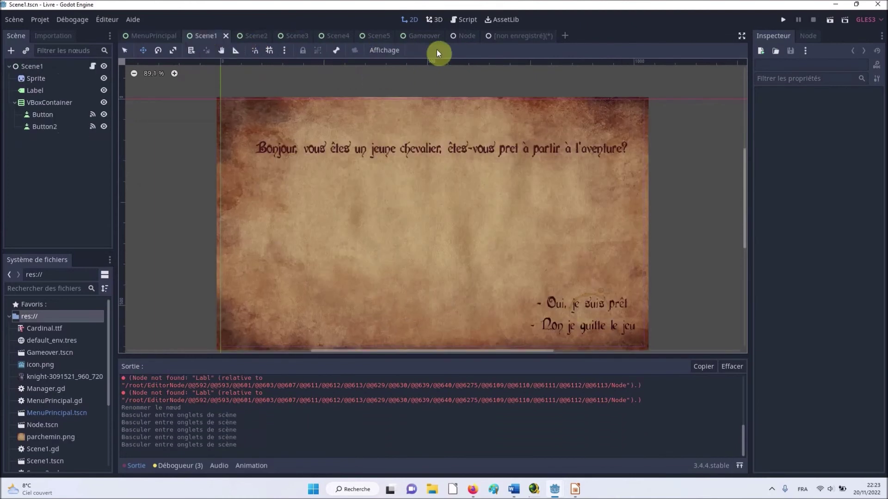
# - Save the health-label scene as Vie.tscn through Scène > Enregistrer la scène
pyautogui.click(521, 40)
pyautogui.click(8, 22)
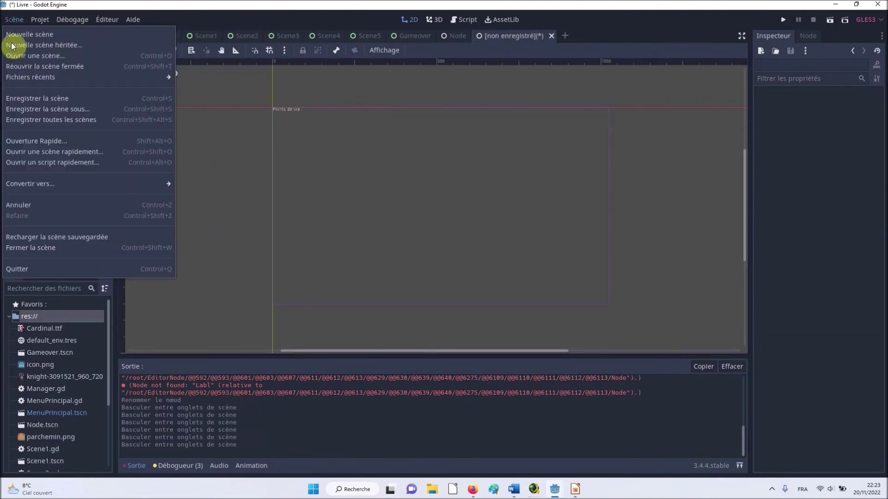
pyautogui.click(24, 96)
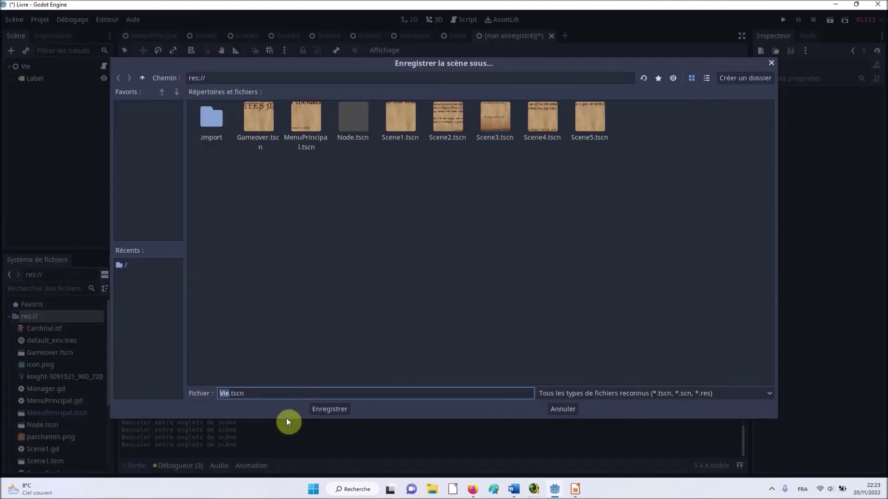
pyautogui.click(337, 411)
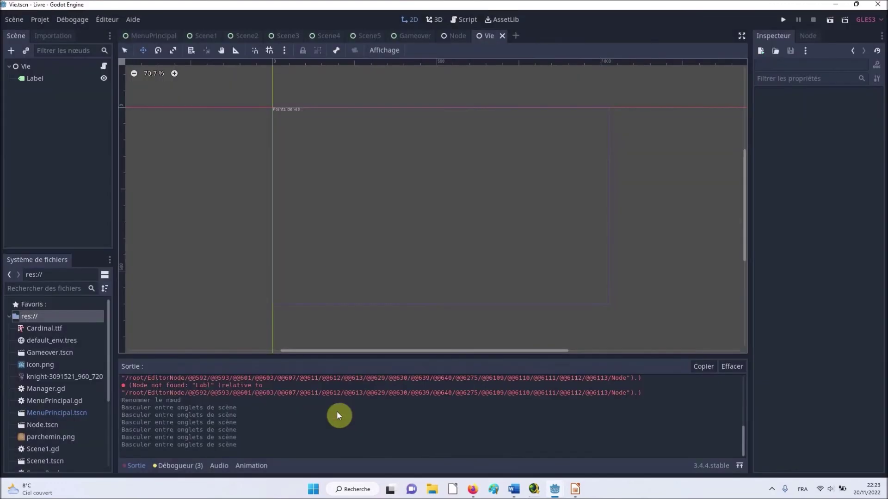
# - Instance Vie.tscn under the root node of Scene1 and Scene2
pyautogui.click(148, 33)
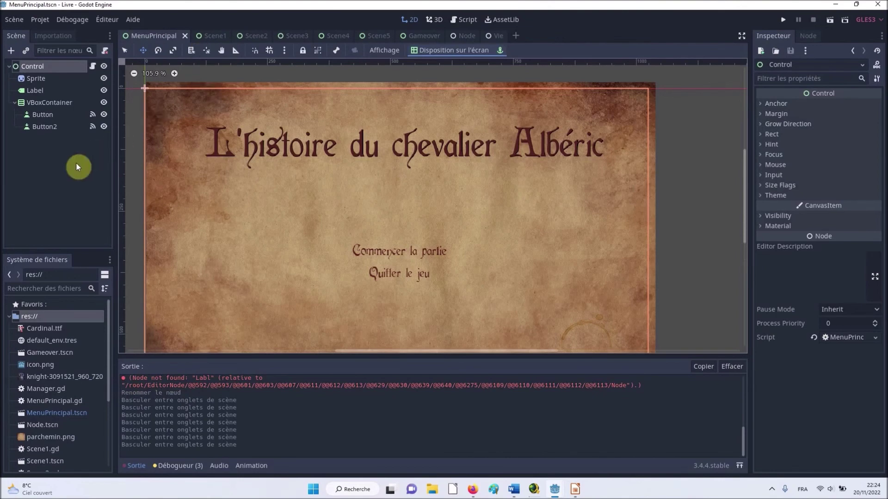
pyautogui.click(215, 36)
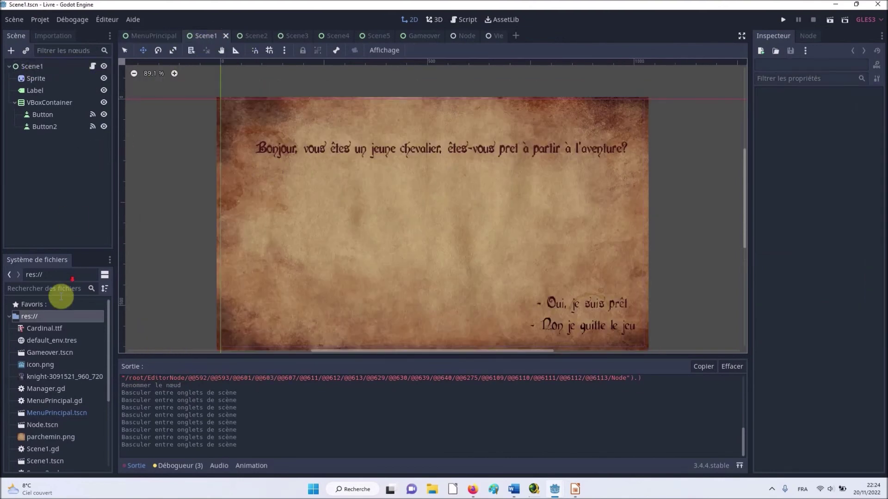
pyautogui.scroll(-5, 37, 365)
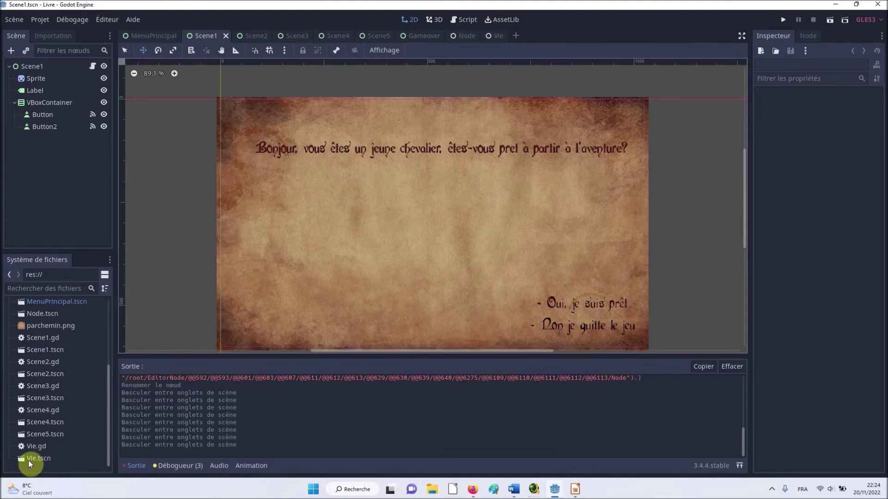
pyautogui.moveTo(34, 460)
pyautogui.mouseDown()
pyautogui.moveTo(29, 106)
pyautogui.moveTo(38, 66)
pyautogui.mouseUp()
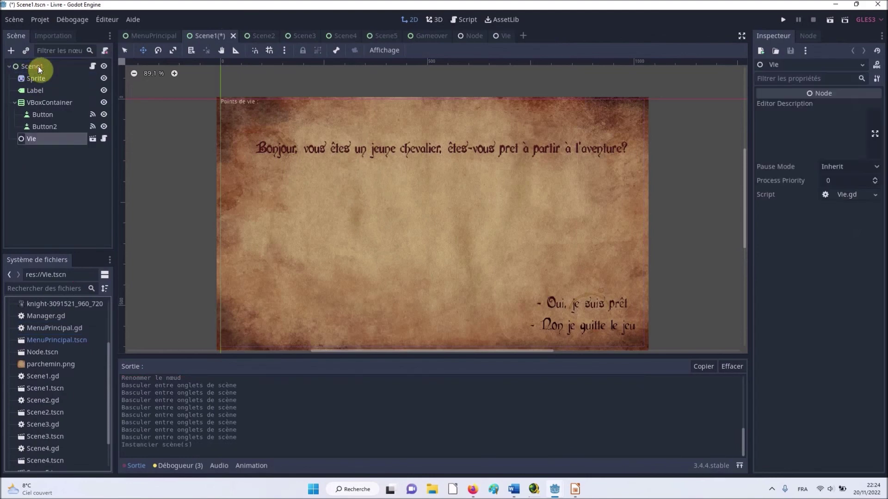
pyautogui.click(265, 38)
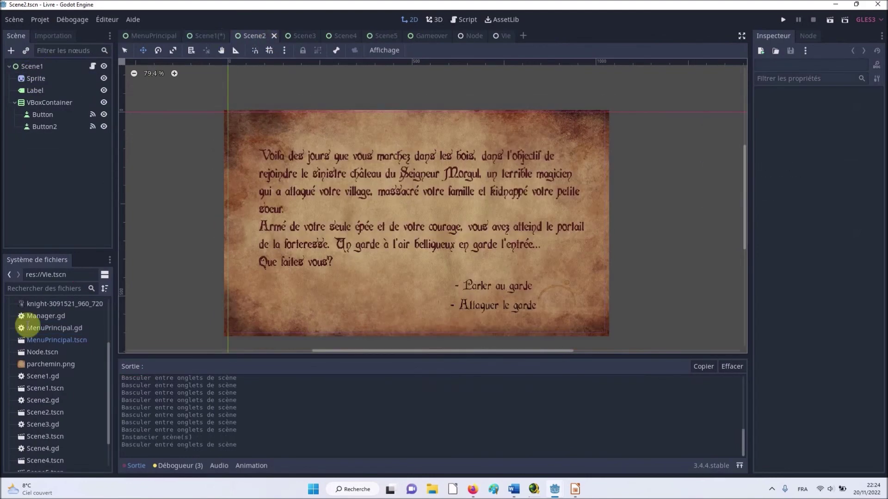
pyautogui.scroll(-3, 33, 393)
pyautogui.moveTo(33, 458); pyautogui.dragTo(30, 64)
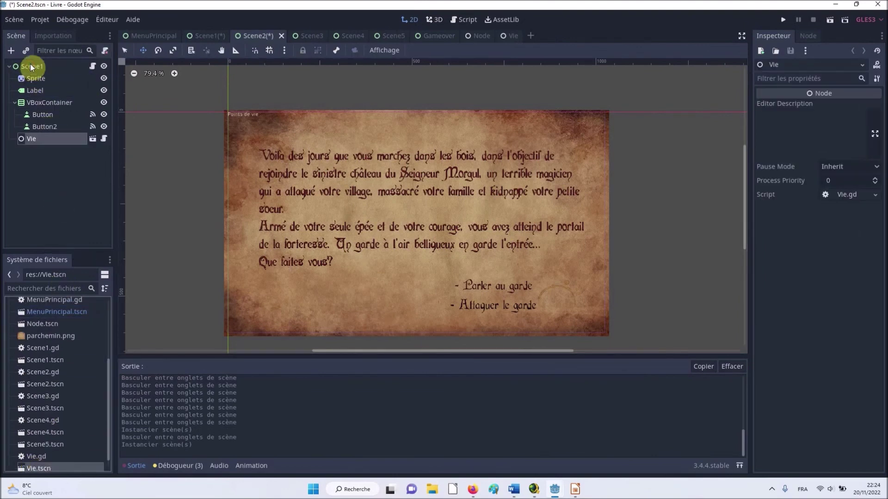
# - Instance Vie.tscn into Scene3, Scene4 and Scene5, then save all scenes
pyautogui.click(309, 36)
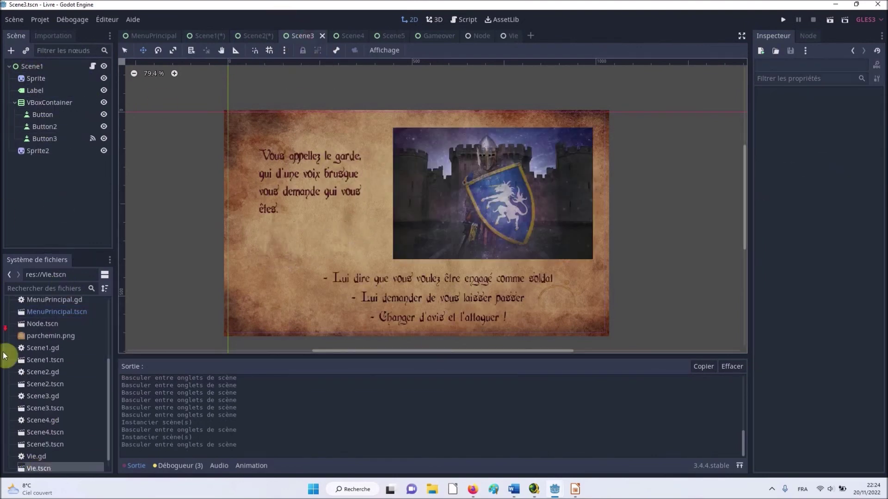
pyautogui.scroll(-1, 33, 462)
pyautogui.moveTo(33, 461); pyautogui.dragTo(40, 66)
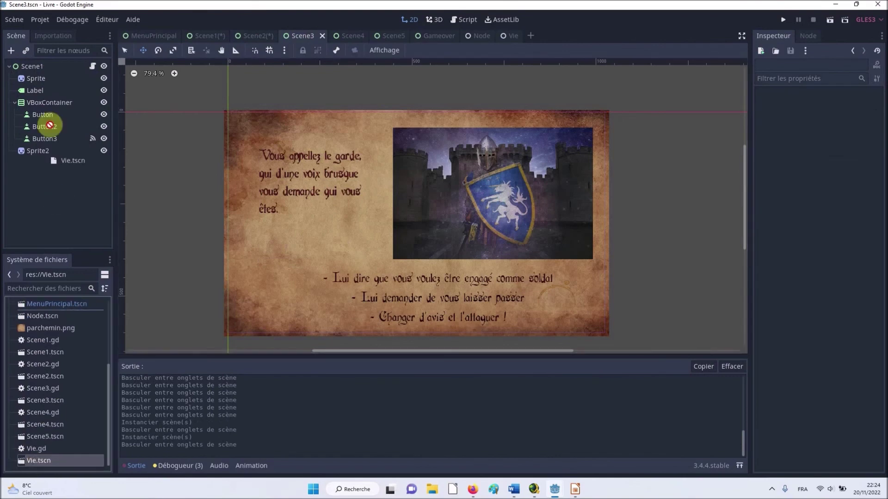
pyautogui.click(349, 36)
pyautogui.moveTo(34, 462); pyautogui.dragTo(34, 66)
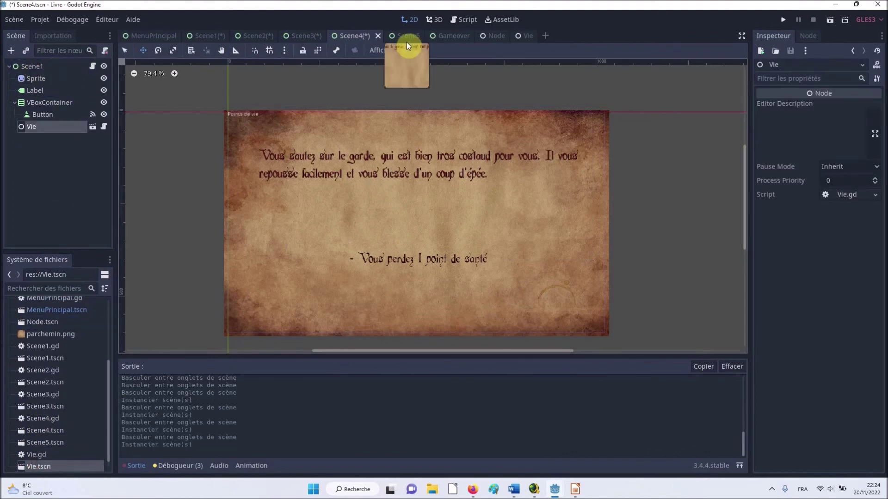
pyautogui.click(406, 37)
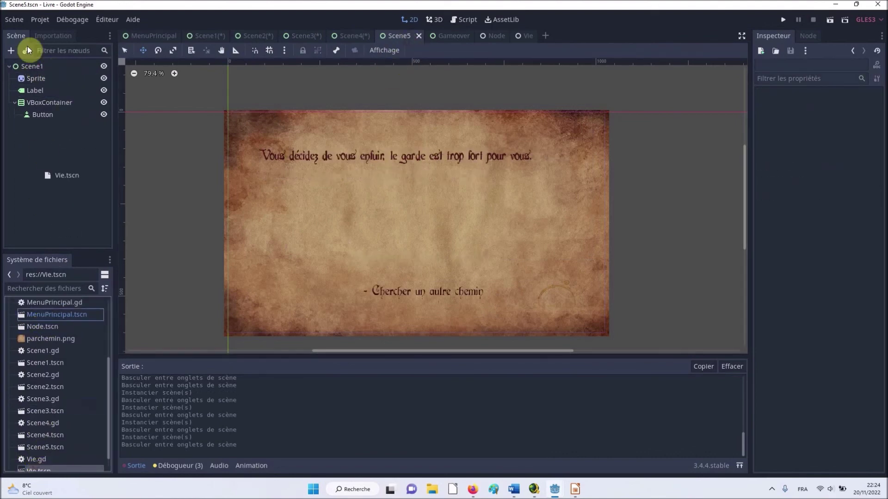
pyautogui.moveTo(36, 464); pyautogui.dragTo(35, 66)
pyautogui.click(15, 19)
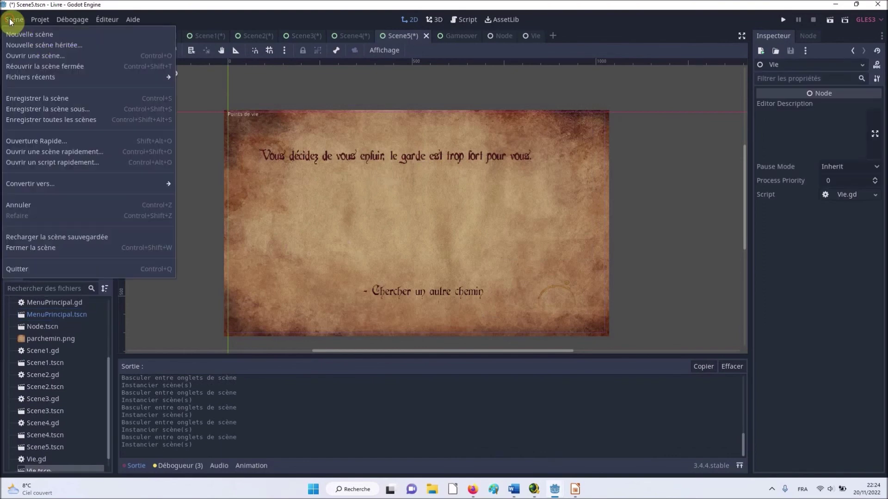
pyautogui.click(61, 124)
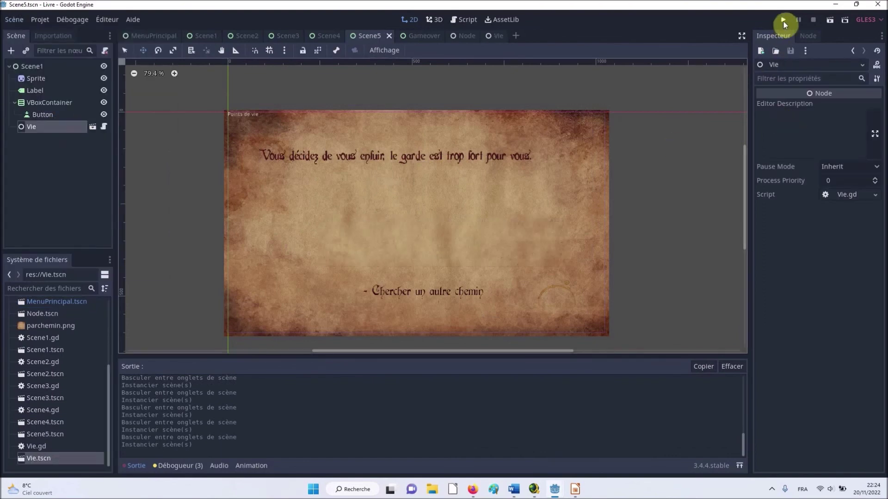
# - Play the game, attack the guard to drop Points de vie to 2, then open the Gameover tab
pyautogui.click(783, 21)
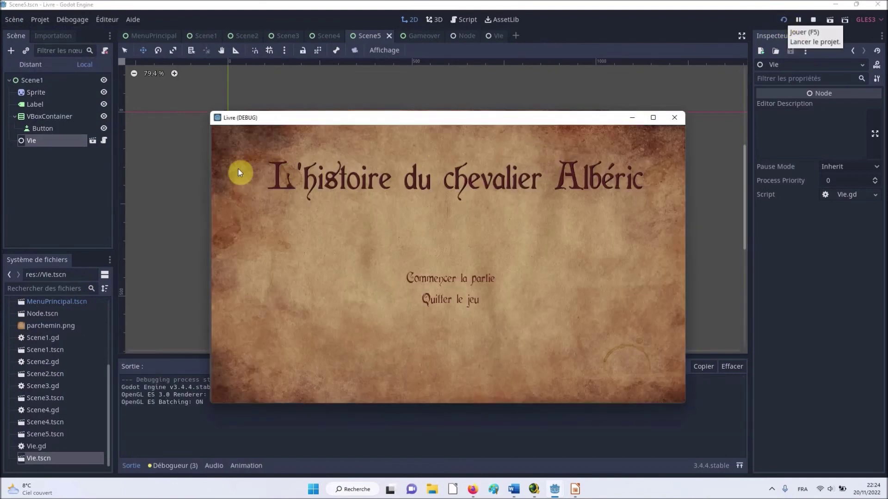
pyautogui.click(454, 273)
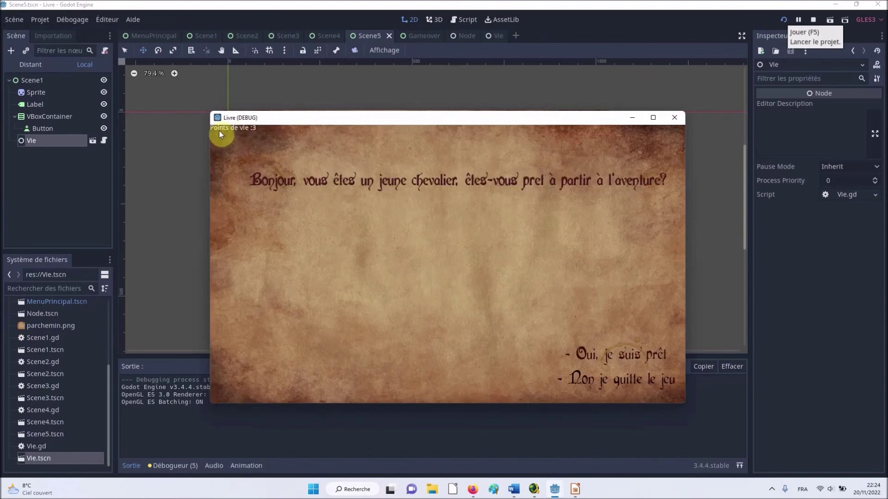
pyautogui.click(585, 352)
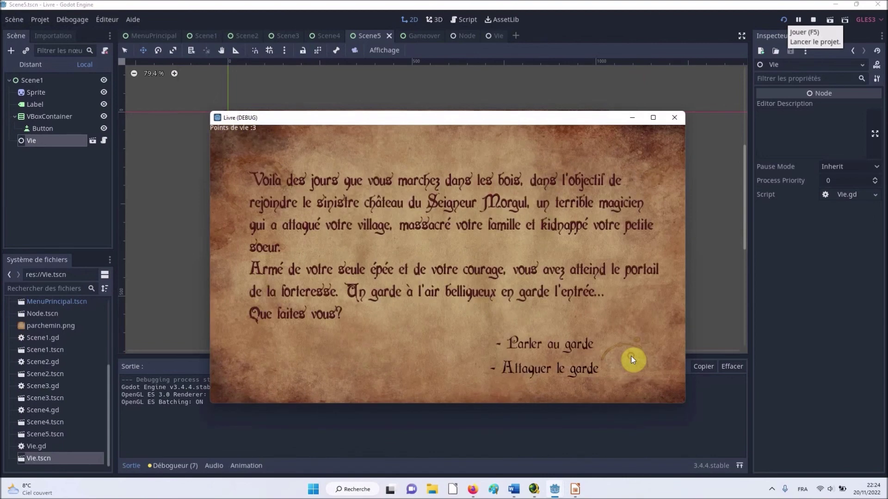
pyautogui.click(578, 348)
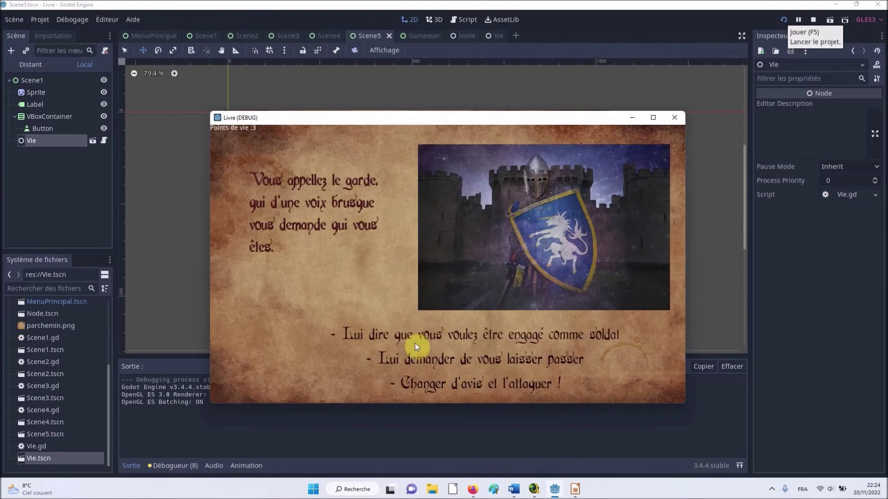
pyautogui.click(498, 385)
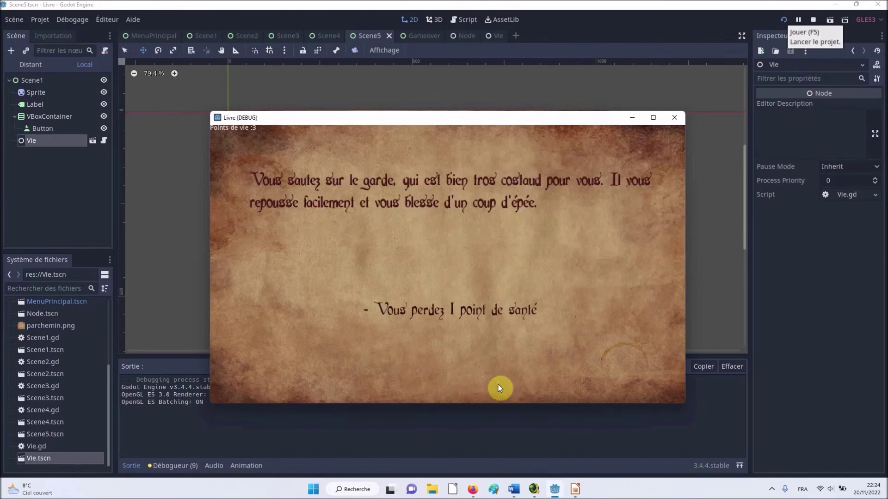
pyautogui.click(471, 310)
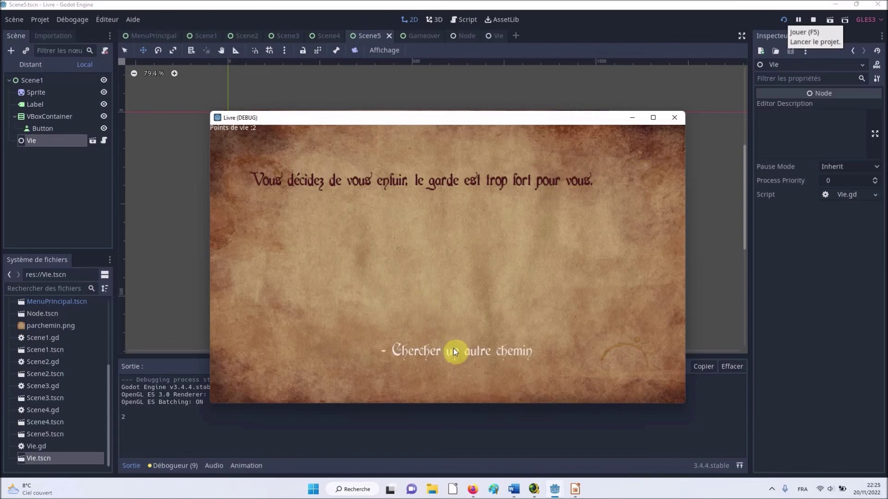
pyautogui.click(421, 34)
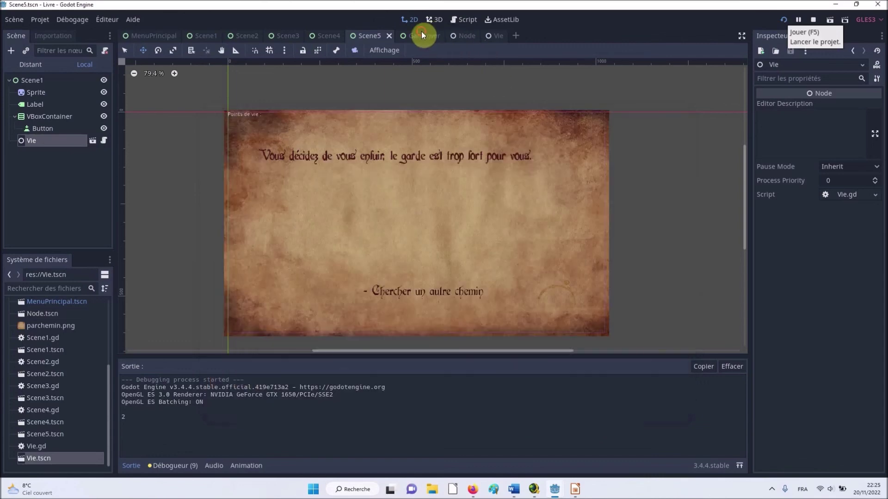